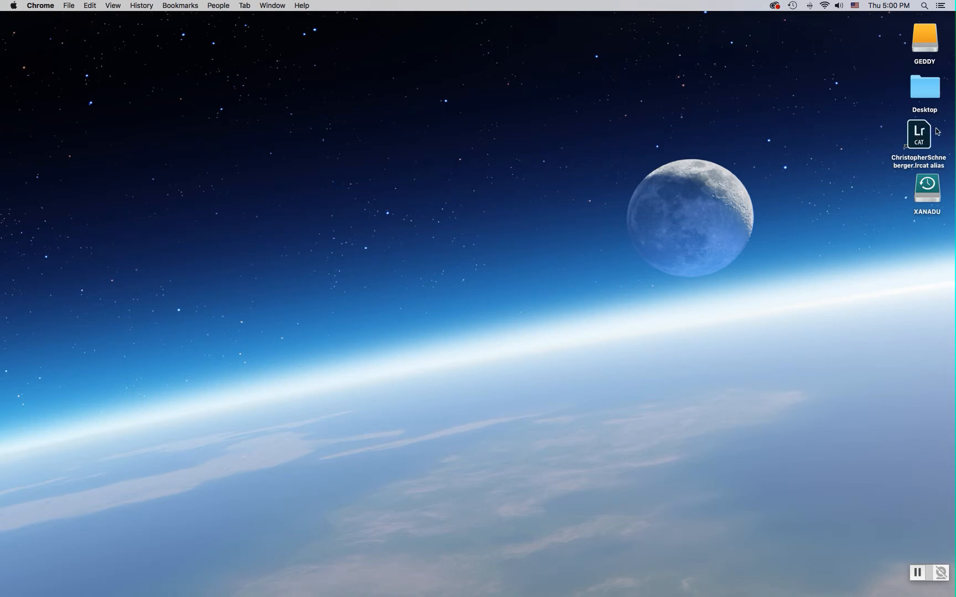
Open the Lightroom catalog through its .lrcat alias on the GEDDY drive.
{"action": "left_click", "coordinate": [928, 38]}
{"action": "double_click", "coordinate": [928, 39]}
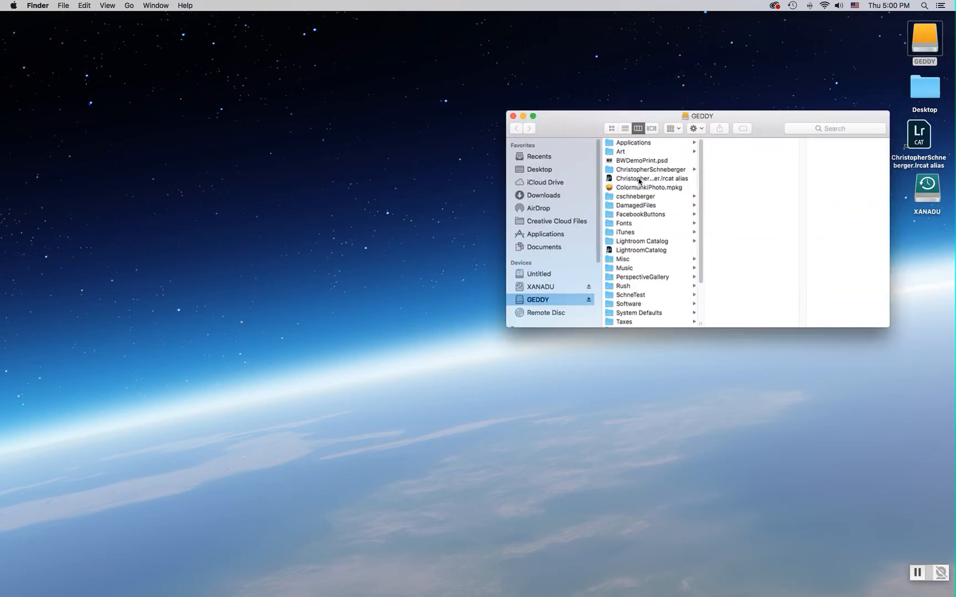
{"action": "left_click", "coordinate": [639, 180]}
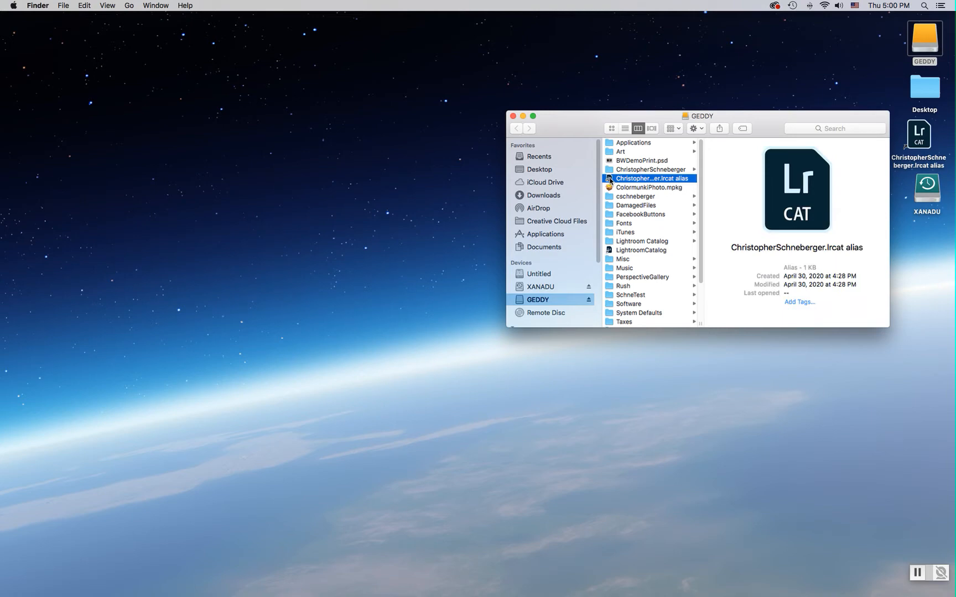
{"action": "double_click", "coordinate": [609, 180]}
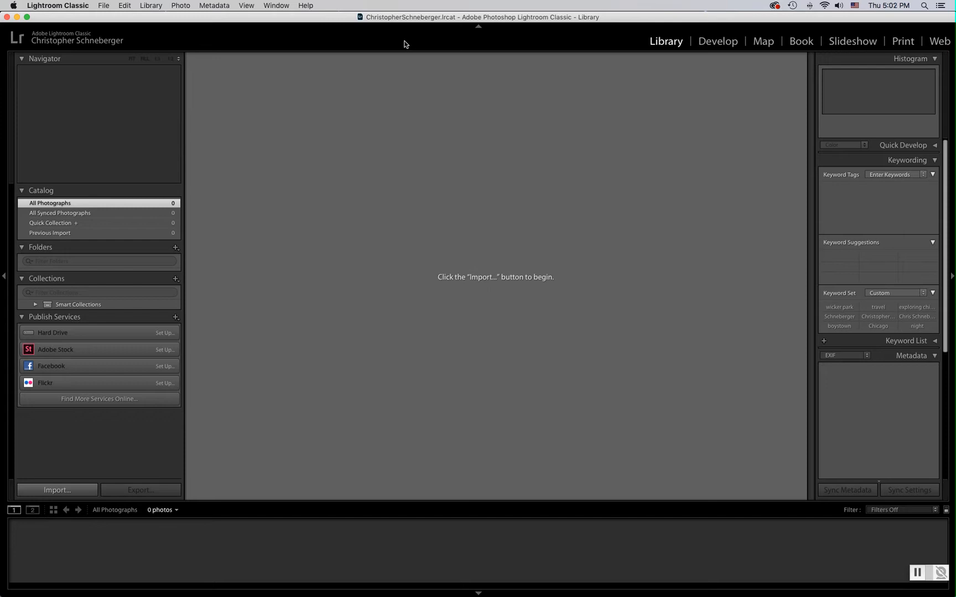
{"action": "key", "text": "super+shift+i"}
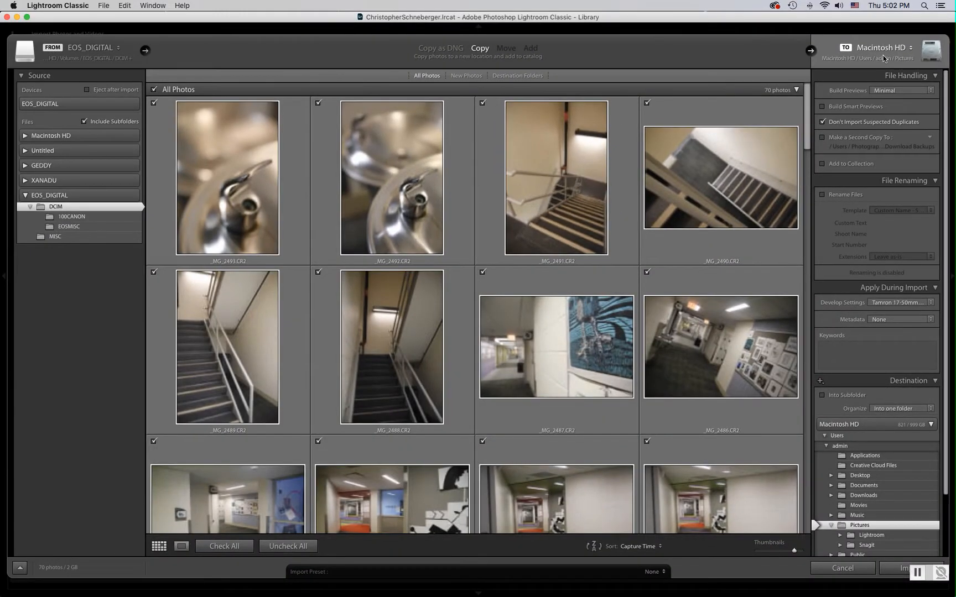
{"action": "mouse_move", "coordinate": [646, 187]}
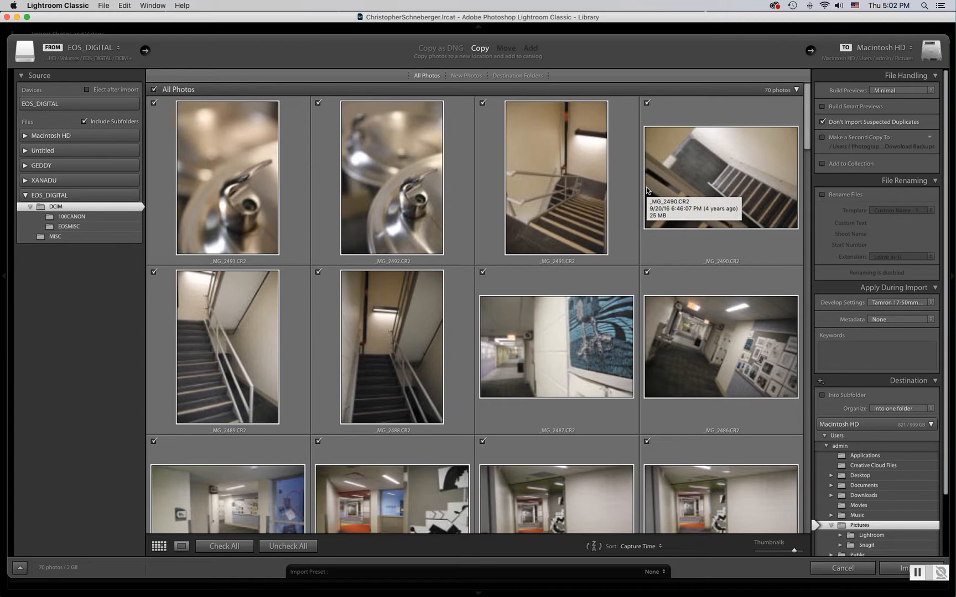
{"action": "left_click", "coordinate": [842, 570]}
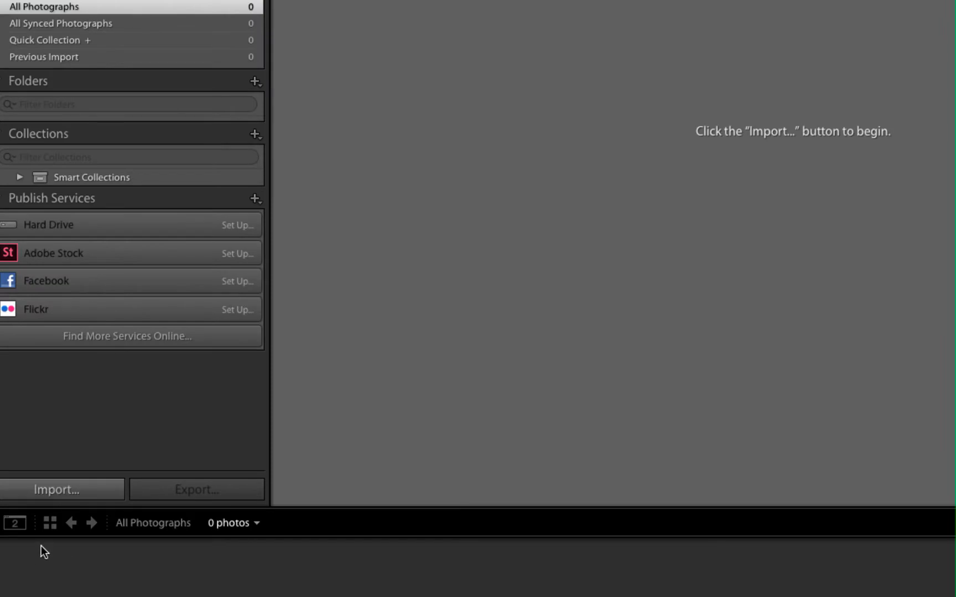
Start a photo import and choose the Assign01 folder inside CameraFiles on the GEDDY drive as the source.
{"action": "left_click", "coordinate": [59, 486]}
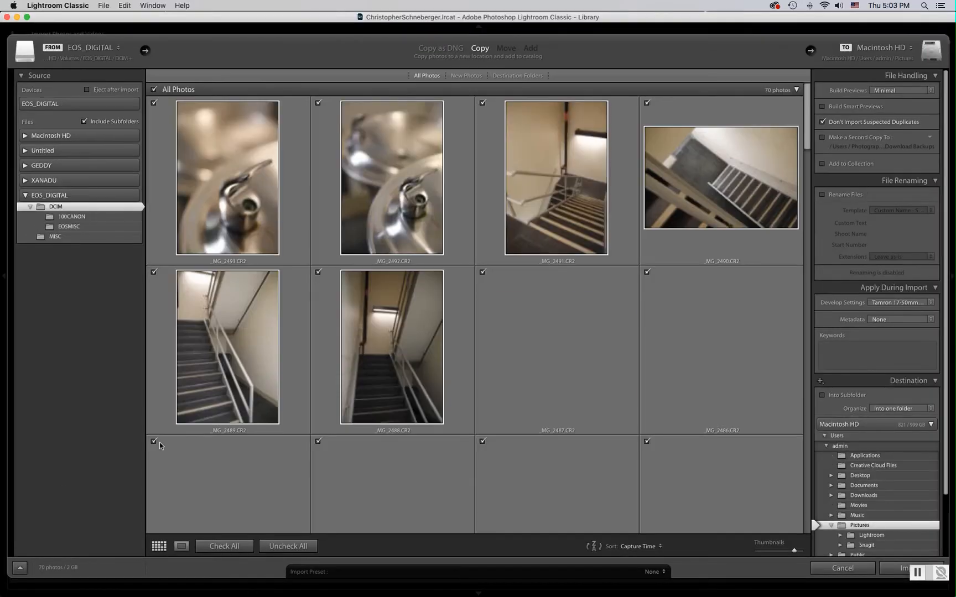
{"action": "left_click", "coordinate": [25, 195]}
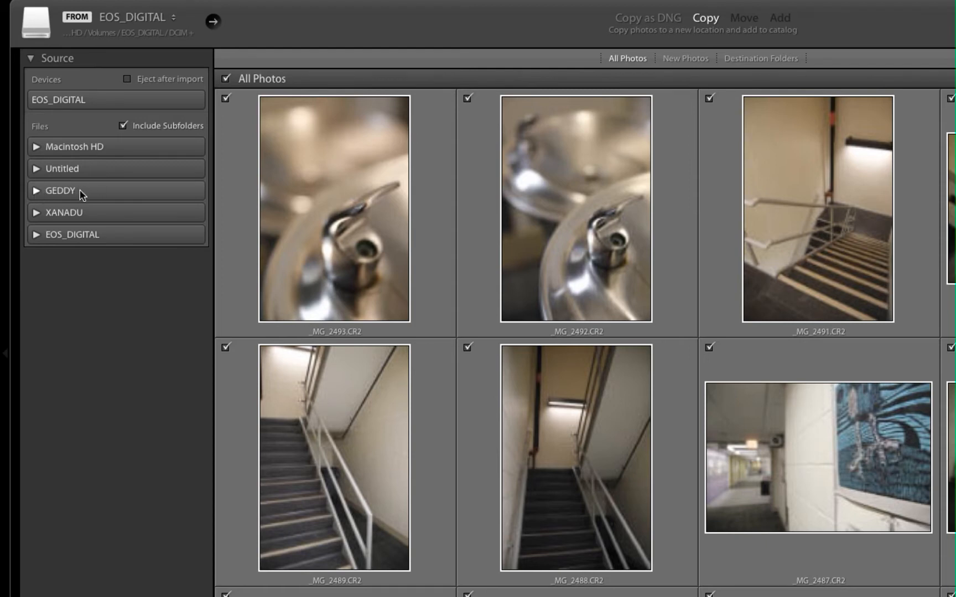
{"action": "left_click", "coordinate": [37, 191]}
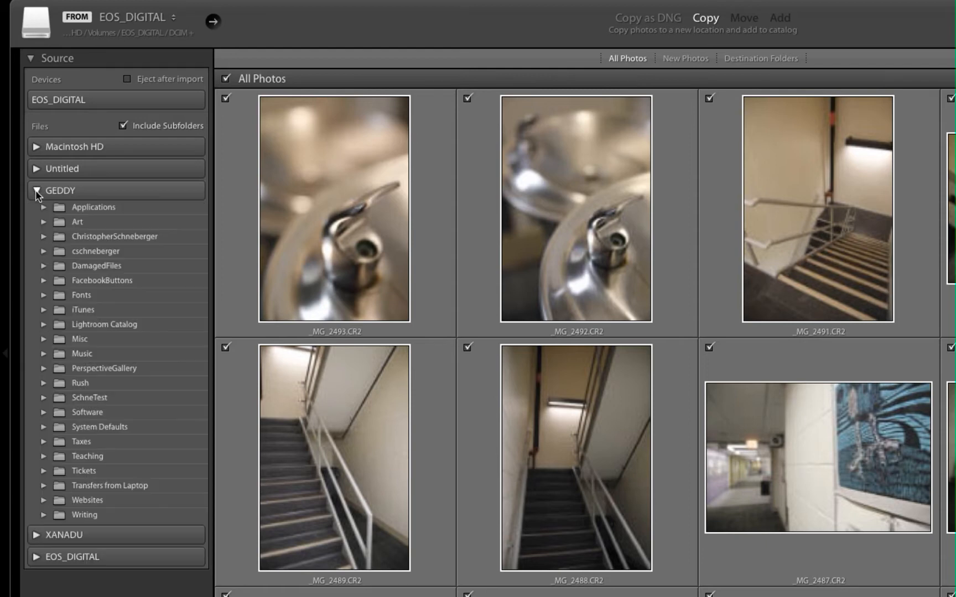
{"action": "left_click", "coordinate": [43, 237]}
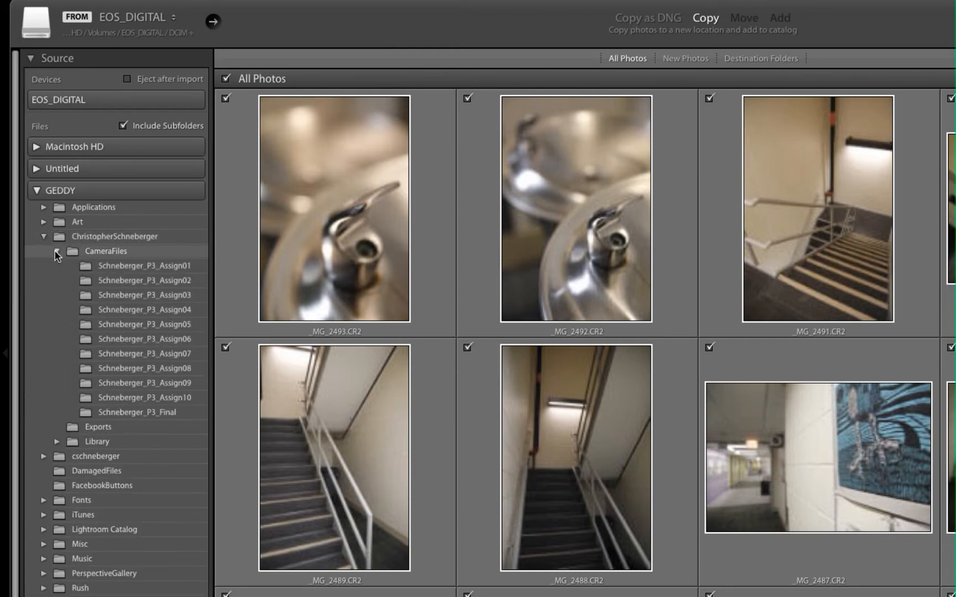
{"action": "left_click", "coordinate": [83, 271]}
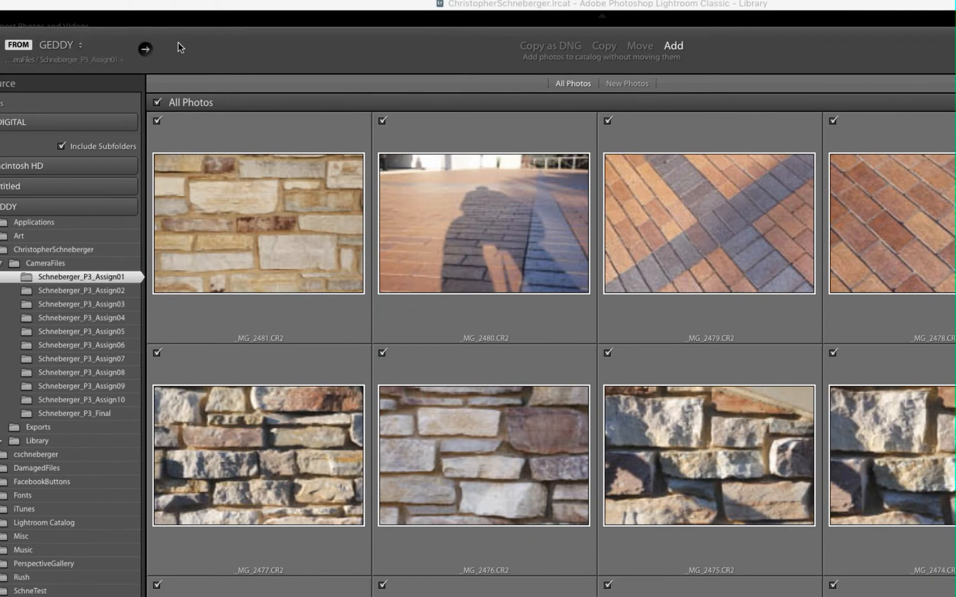
View the source shortcuts and collapse the CameraFiles folder and its parent folder on the GEDDY drive.
{"action": "left_click", "coordinate": [146, 49]}
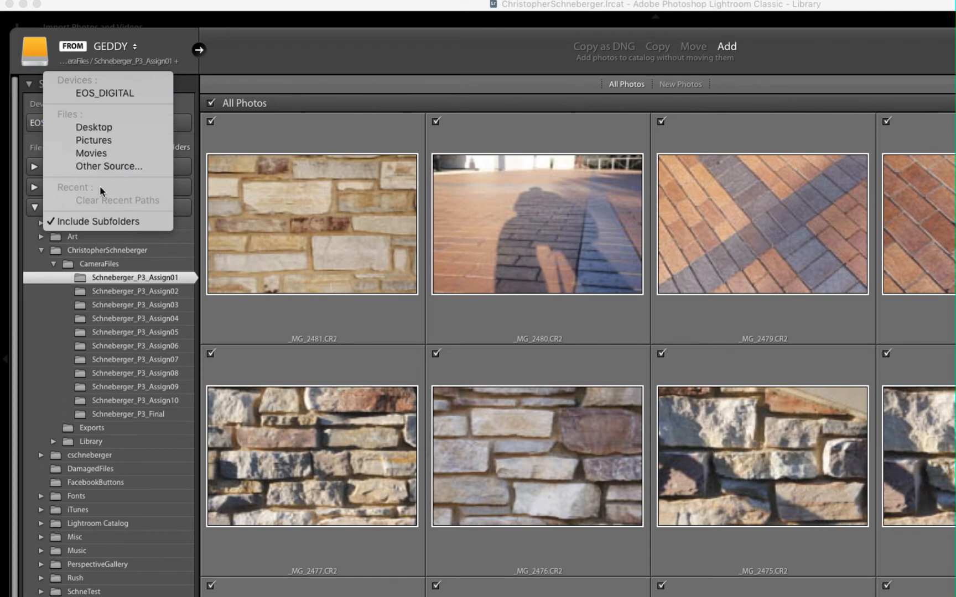
{"action": "left_click", "coordinate": [203, 57]}
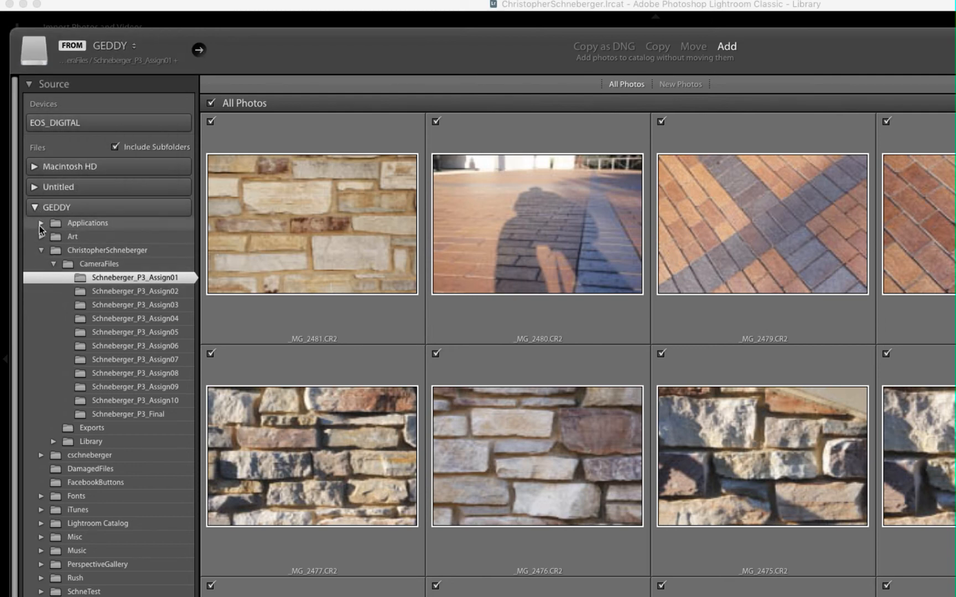
{"action": "left_click", "coordinate": [55, 264]}
{"action": "left_click", "coordinate": [41, 249]}
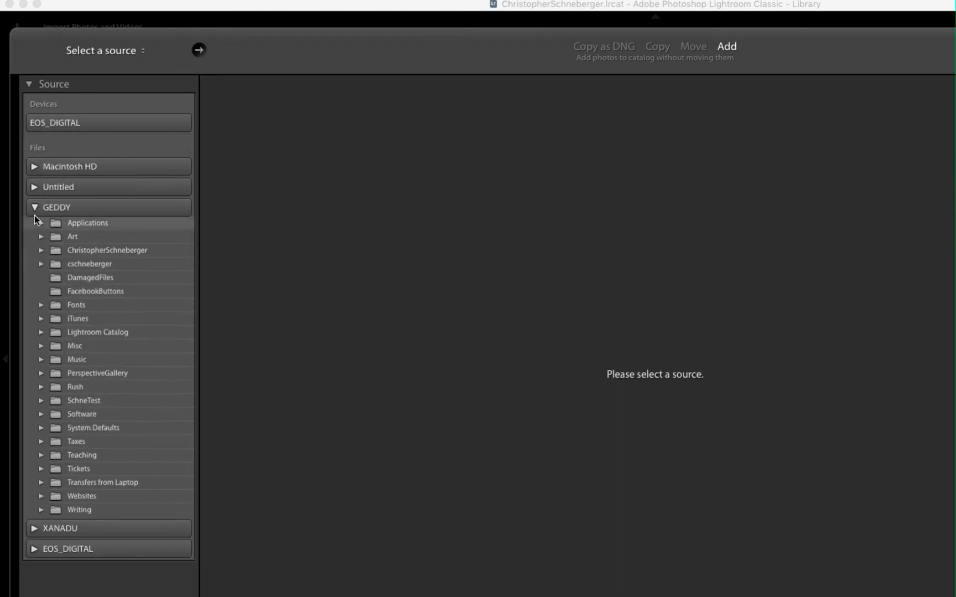
{"action": "left_click", "coordinate": [34, 207]}
{"action": "left_click", "coordinate": [34, 208]}
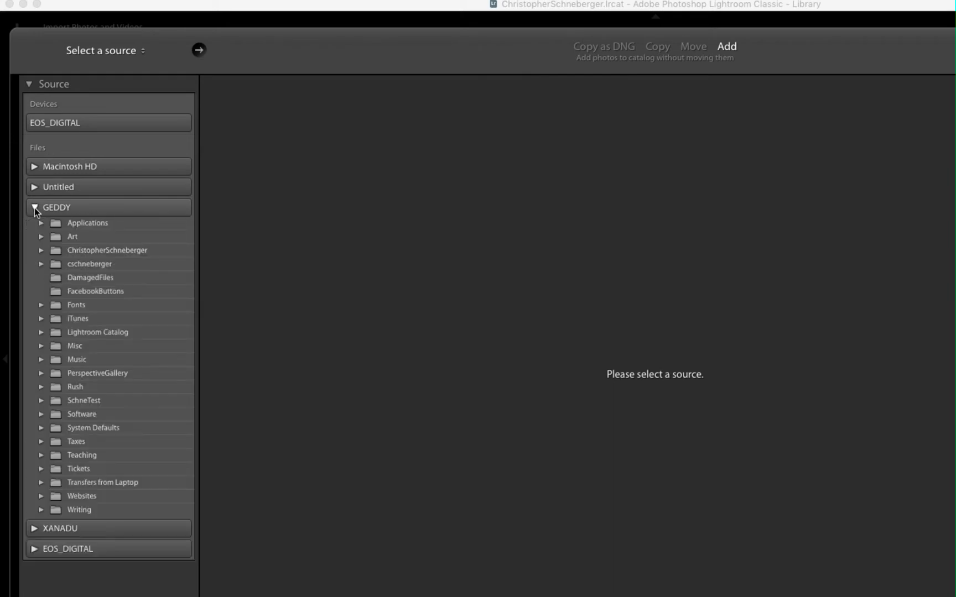
Expand the folders down to CameraFiles on GEDDY again and reselect the Assign01 folder as the import source.
{"action": "left_click", "coordinate": [41, 251]}
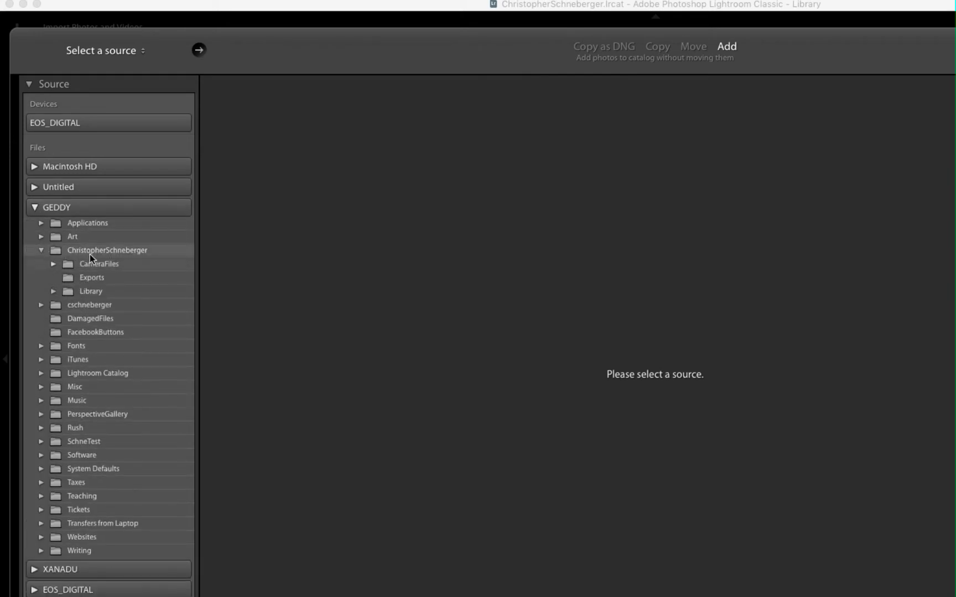
{"action": "left_click", "coordinate": [53, 265]}
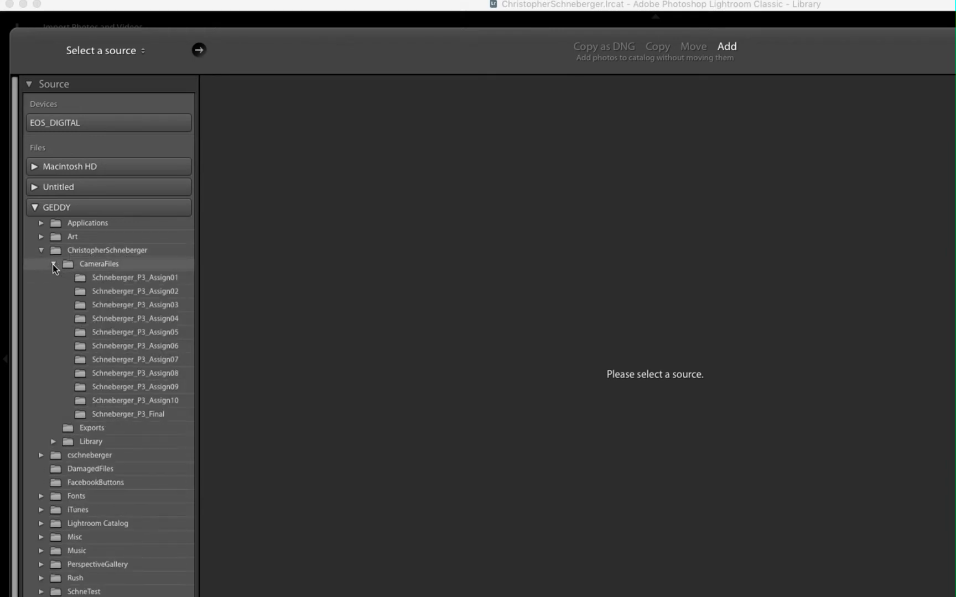
{"action": "left_click", "coordinate": [81, 279]}
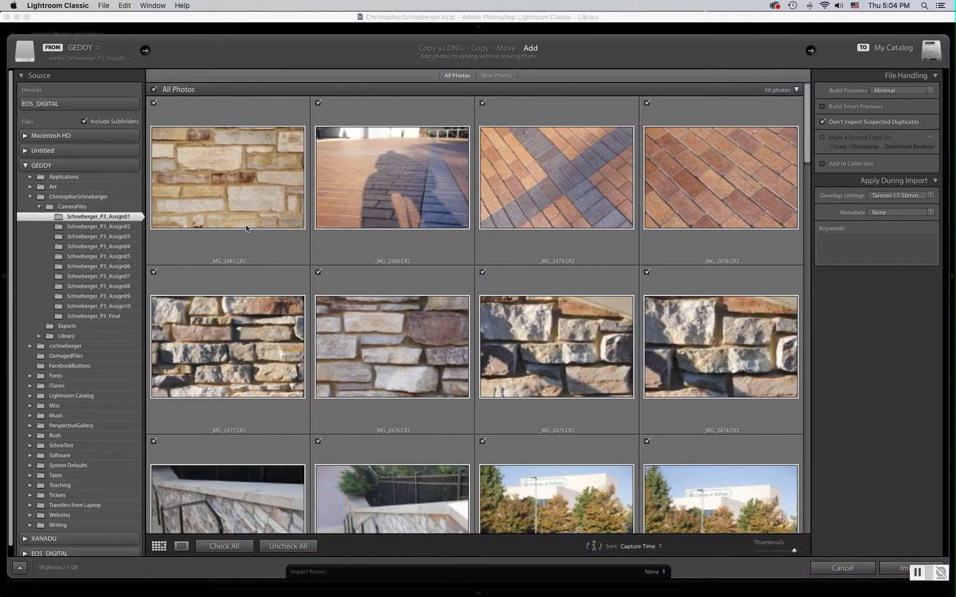
Reverse the Capture Time sort direction so the earliest photos come first in the import grid.
{"action": "mouse_move", "coordinate": [510, 247]}
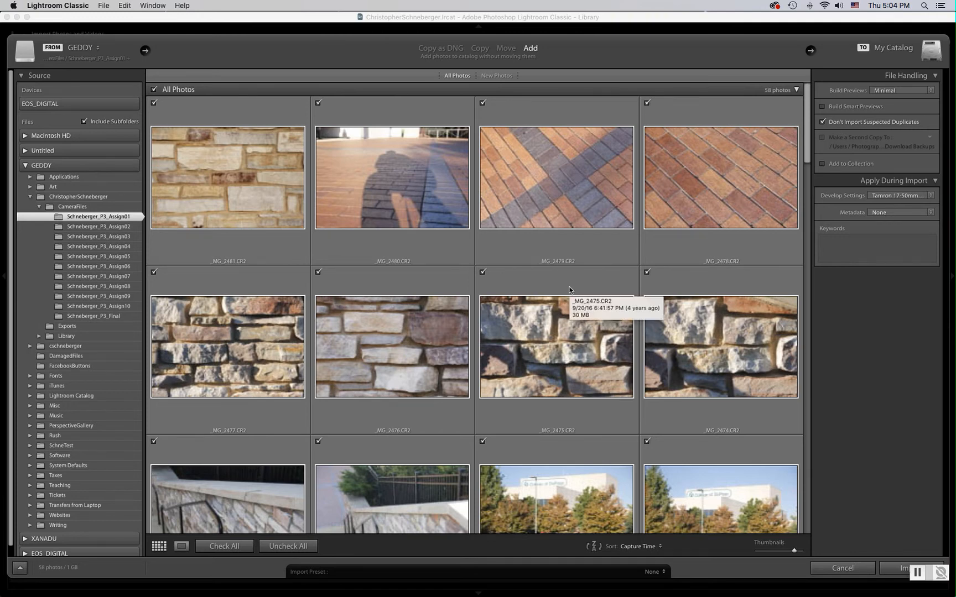
{"action": "scroll", "coordinate": [570, 289], "scroll_direction": "down", "scroll_amount": 2}
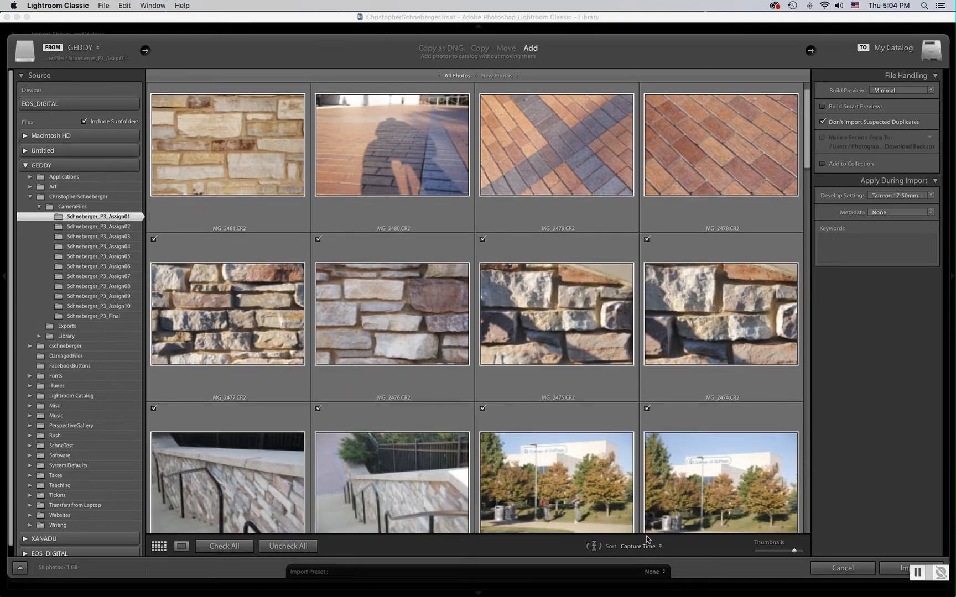
{"action": "key", "text": "alt"}
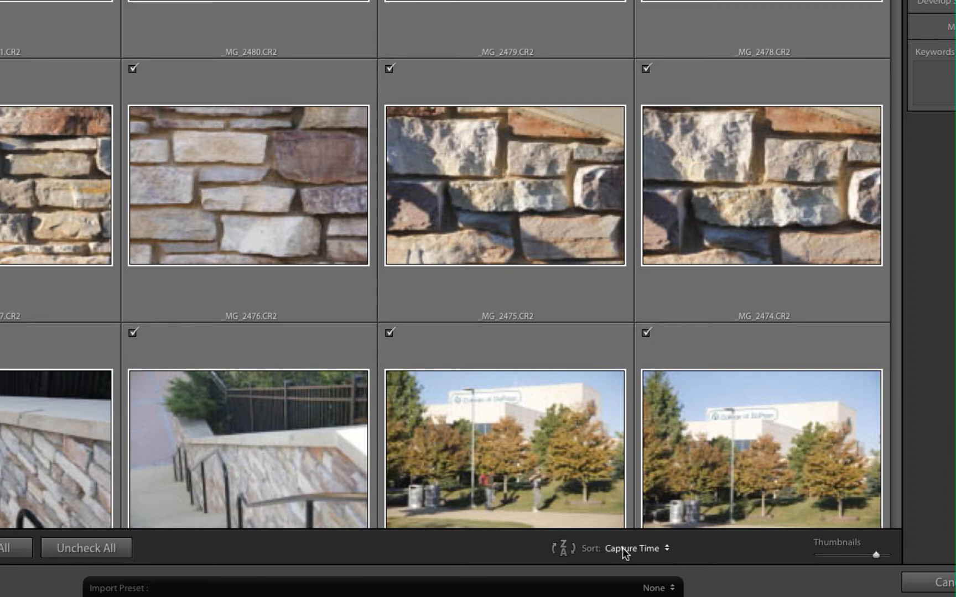
{"action": "left_click", "coordinate": [564, 548]}
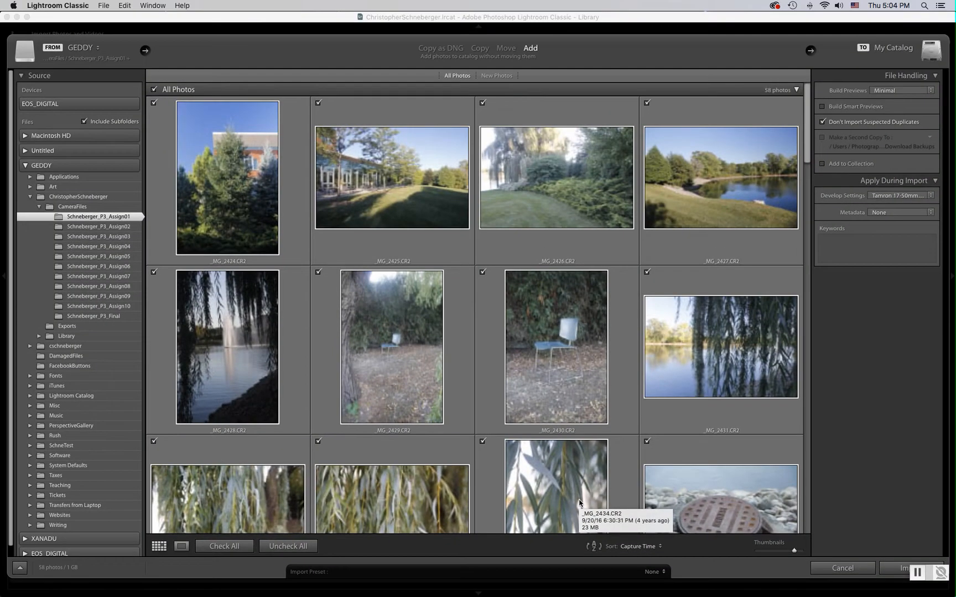
Set the import grid's sorting to Off and return it to Capture Time.
{"action": "left_click", "coordinate": [654, 548]}
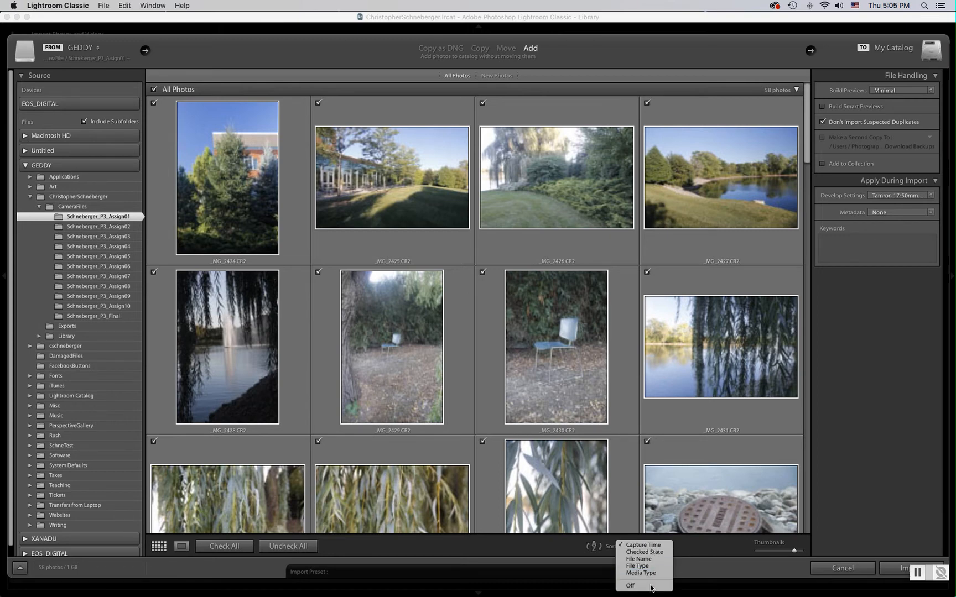
{"action": "left_click", "coordinate": [652, 588]}
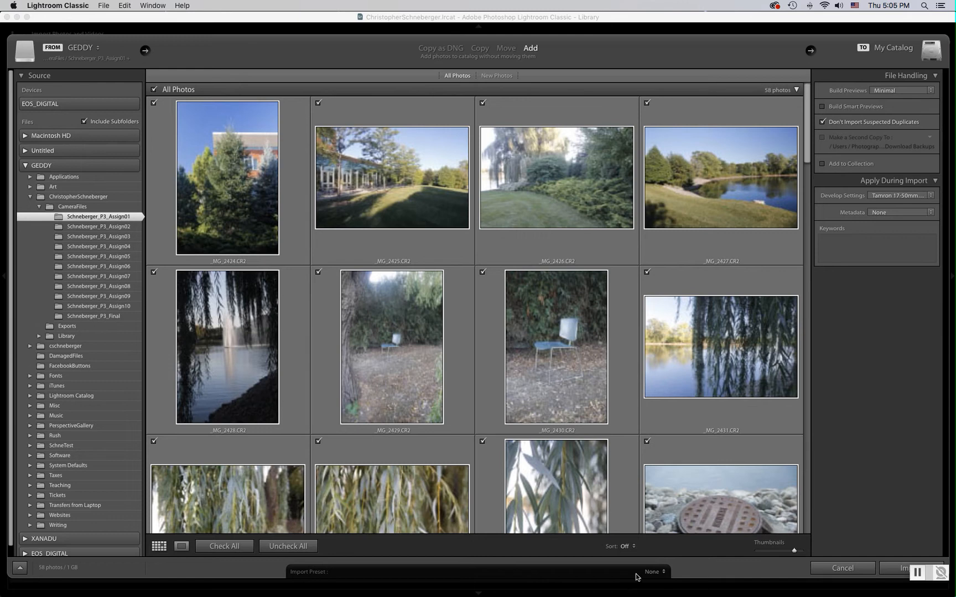
{"action": "left_click", "coordinate": [631, 547]}
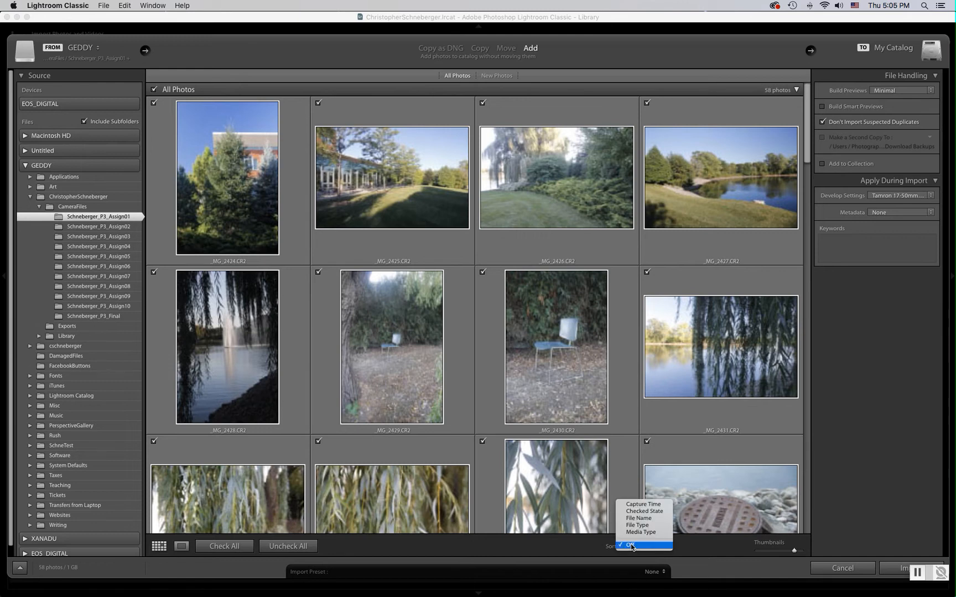
{"action": "left_click", "coordinate": [639, 505]}
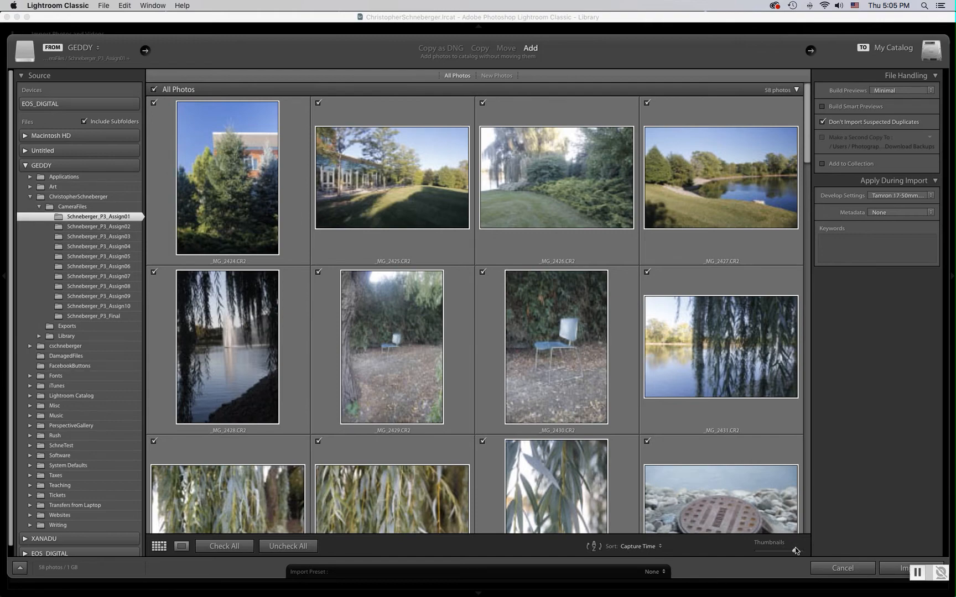
Reduce the import grid's thumbnail size to fit six photos per row.
{"action": "left_click_drag", "start_coordinate": [792, 551], "coordinate": [781, 552]}
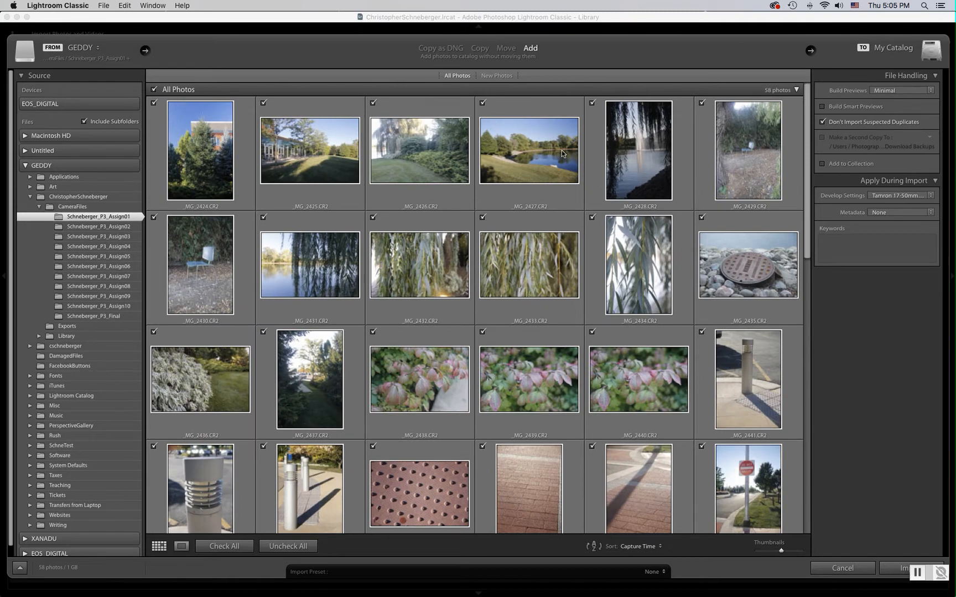
{"action": "mouse_move", "coordinate": [562, 149]}
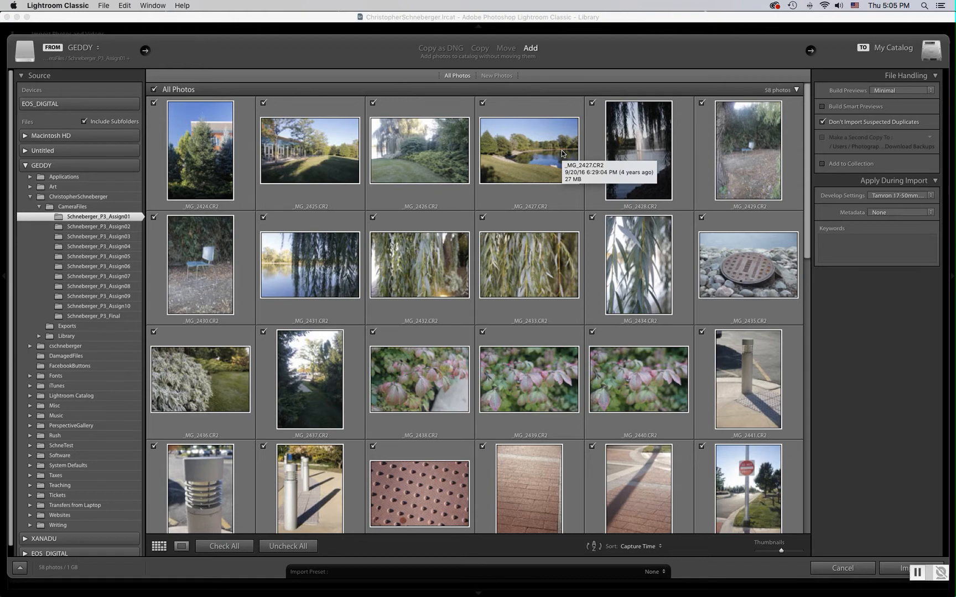
Exclude the photo _MG_2445.CR2 from the import and include it again.
{"action": "scroll", "coordinate": [578, 195], "scroll_direction": "down", "scroll_amount": 8}
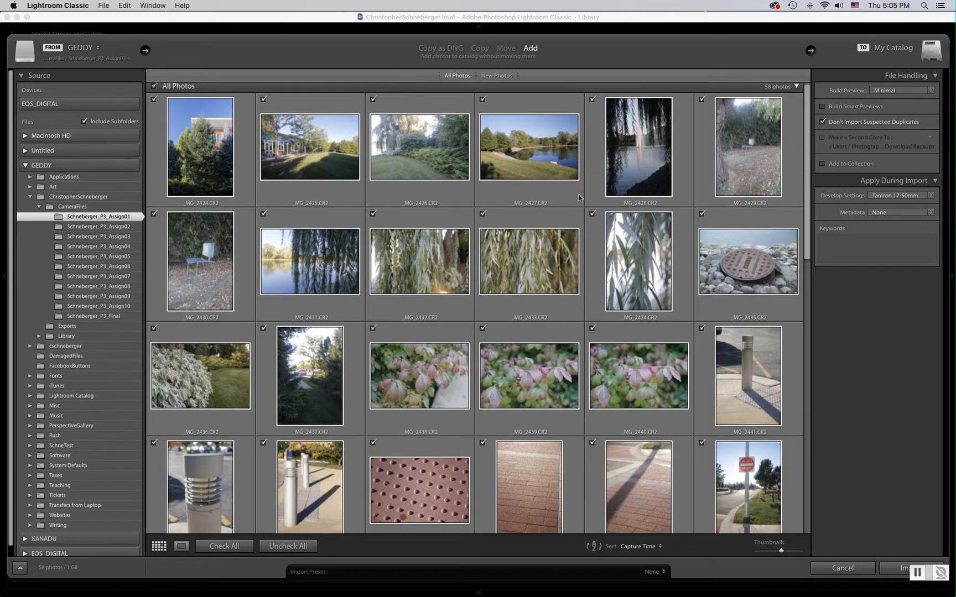
{"action": "scroll", "coordinate": [578, 198], "scroll_direction": "up", "scroll_amount": 3}
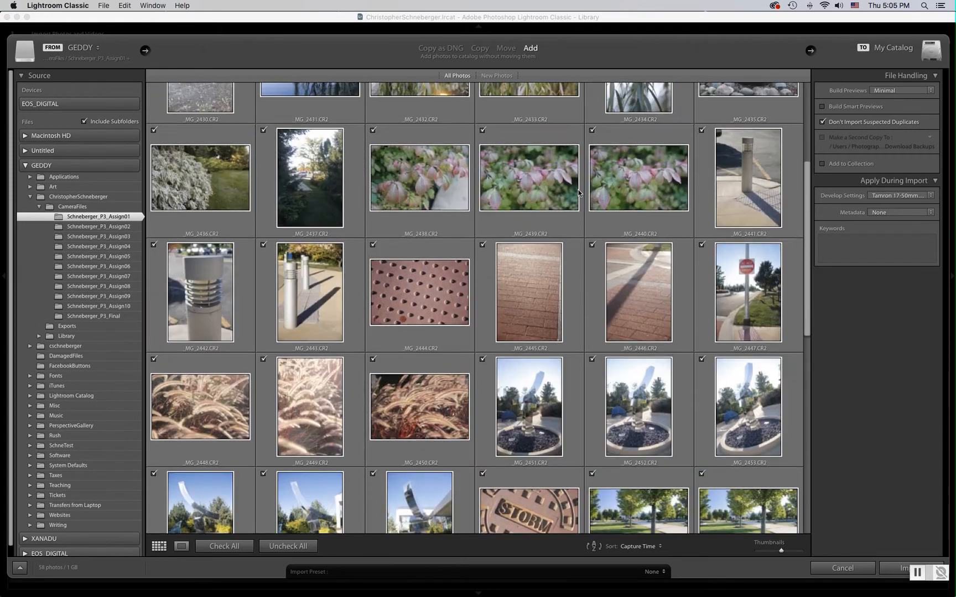
{"action": "left_click", "coordinate": [482, 245]}
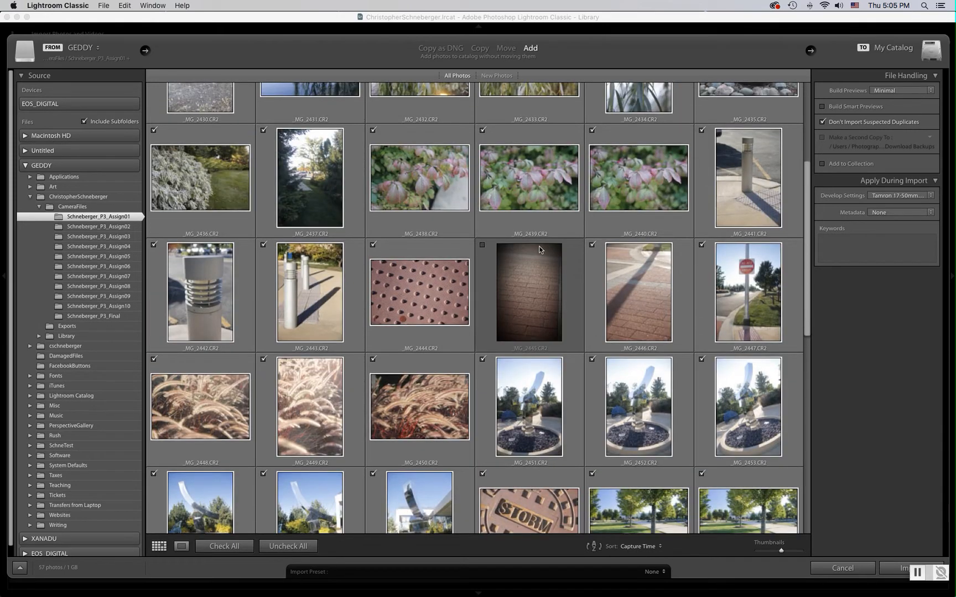
{"action": "left_click", "coordinate": [482, 245]}
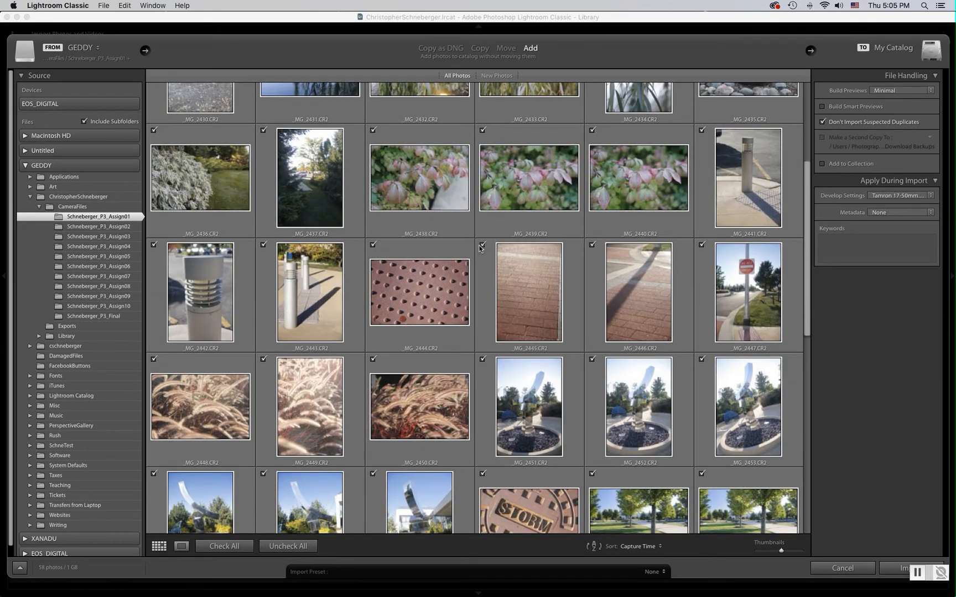
Select the photos _MG_2443.CR2 through _MG_2446.CR2 and exclude them all from the import.
{"action": "left_click", "coordinate": [308, 306]}
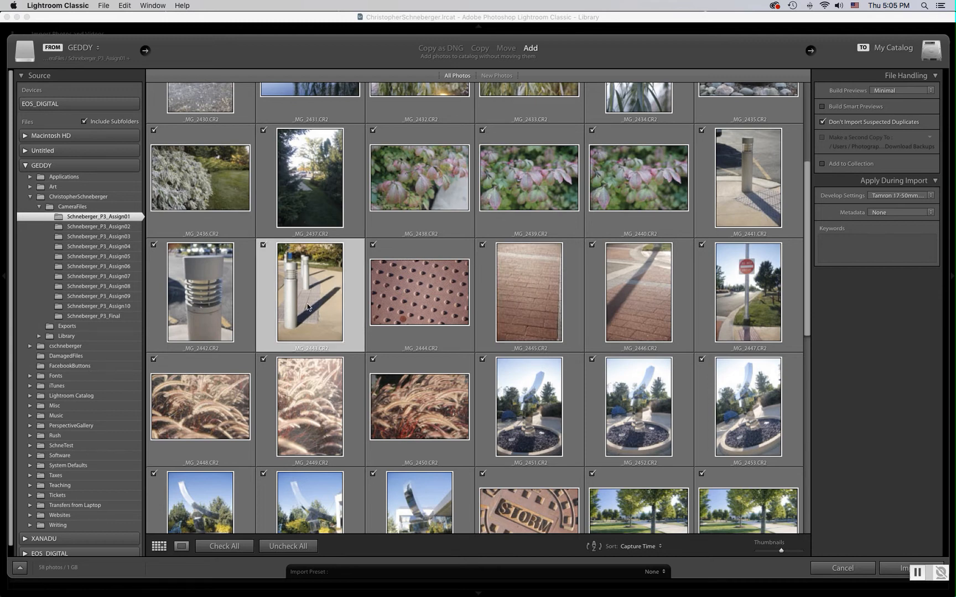
{"action": "left_click", "coordinate": [625, 309], "text": "shift"}
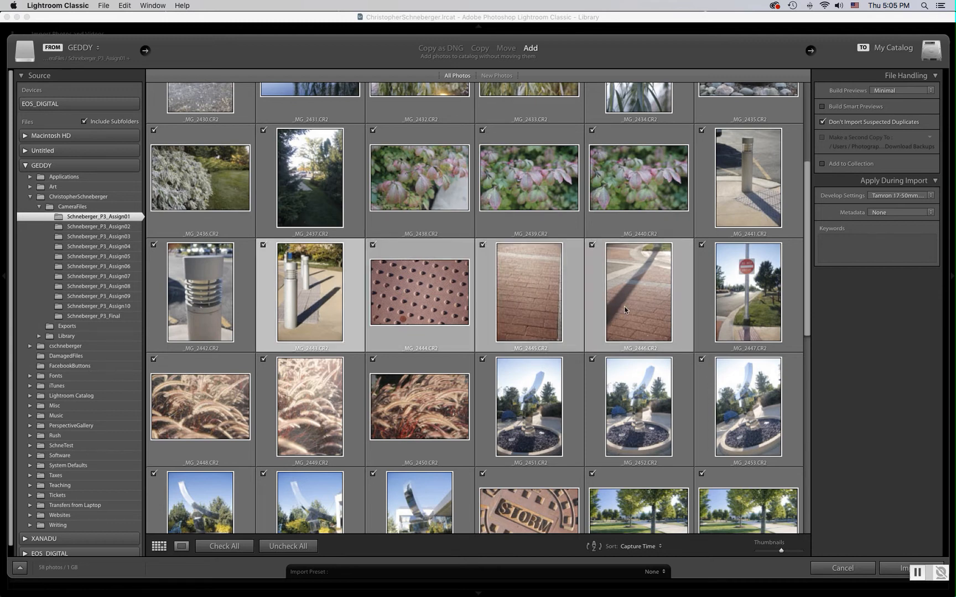
{"action": "left_click", "coordinate": [593, 245]}
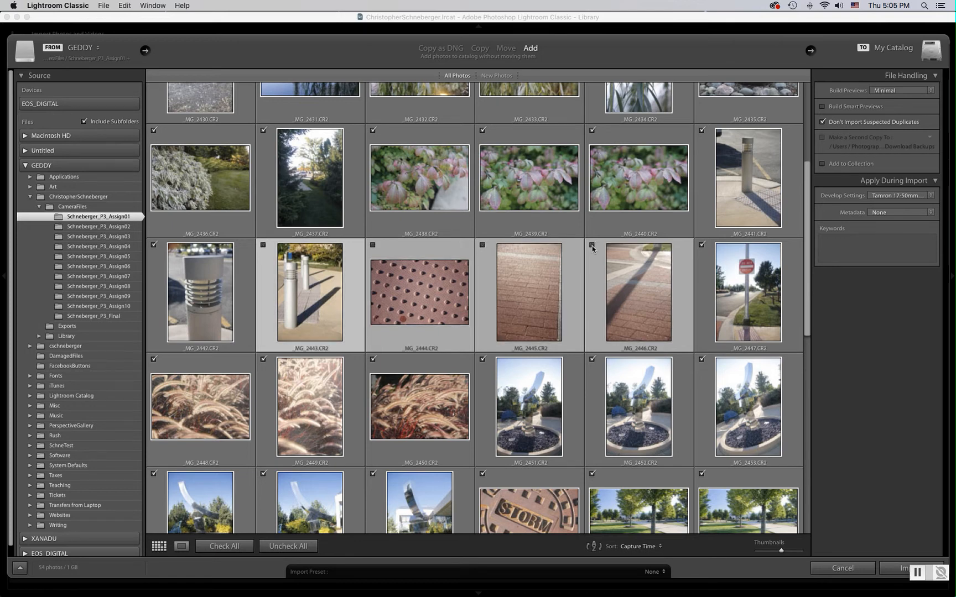
Include the selected photos _MG_2443.CR2 through _MG_2446.CR2 in the import again.
{"action": "left_click", "coordinate": [593, 246]}
{"action": "scroll", "coordinate": [587, 249], "scroll_direction": "up", "scroll_amount": 3}
{"action": "scroll", "coordinate": [586, 252], "scroll_direction": "up", "scroll_amount": 1}
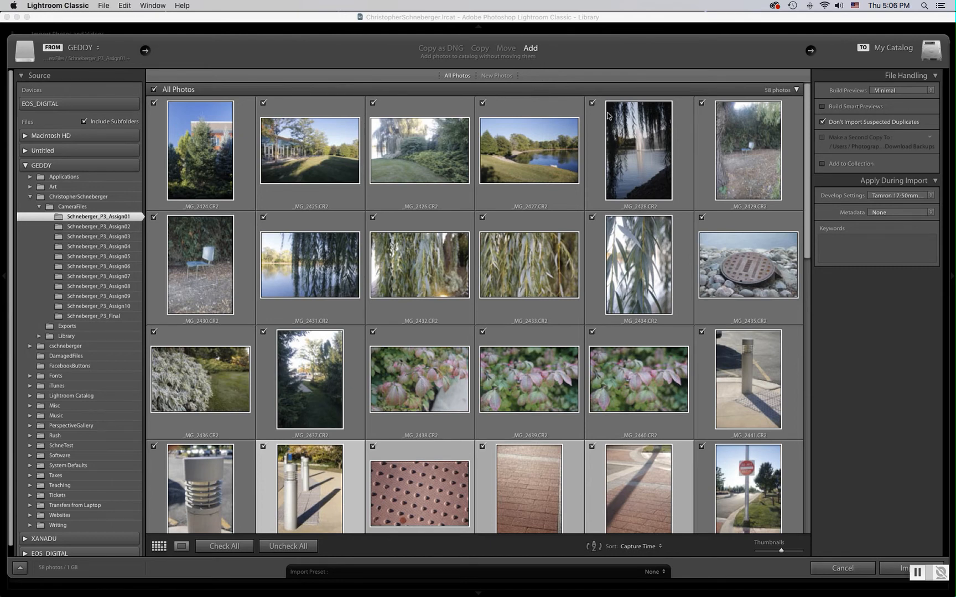
{"action": "mouse_move", "coordinate": [607, 112]}
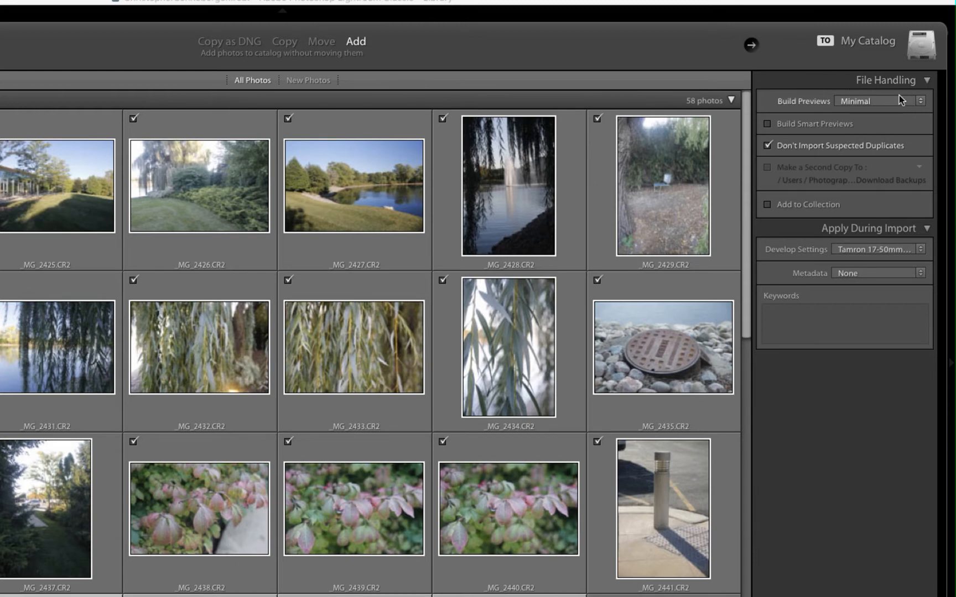
Set the import to build Standard previews and turn on Build Smart Previews.
{"action": "left_click", "coordinate": [884, 101]}
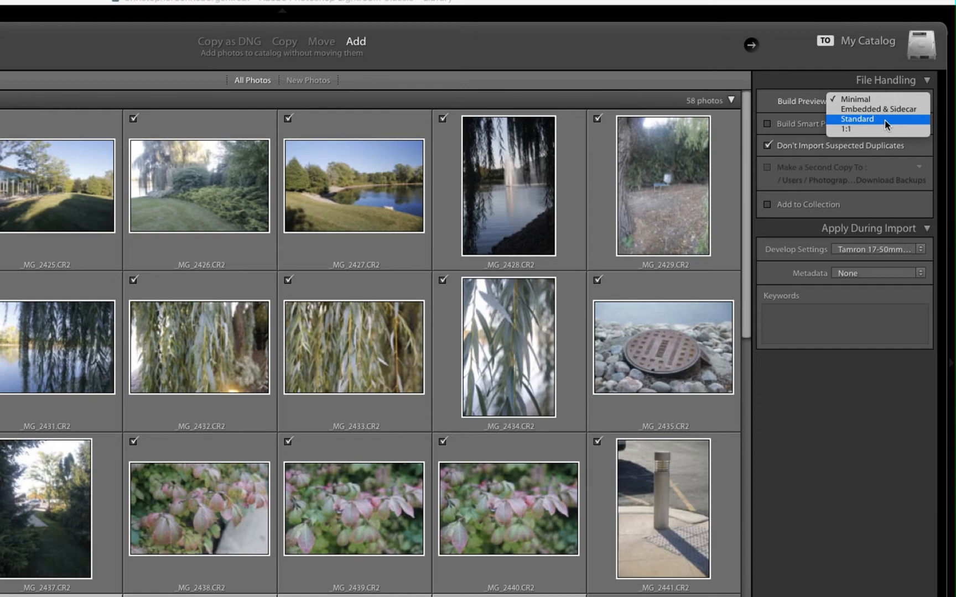
{"action": "left_click", "coordinate": [883, 119]}
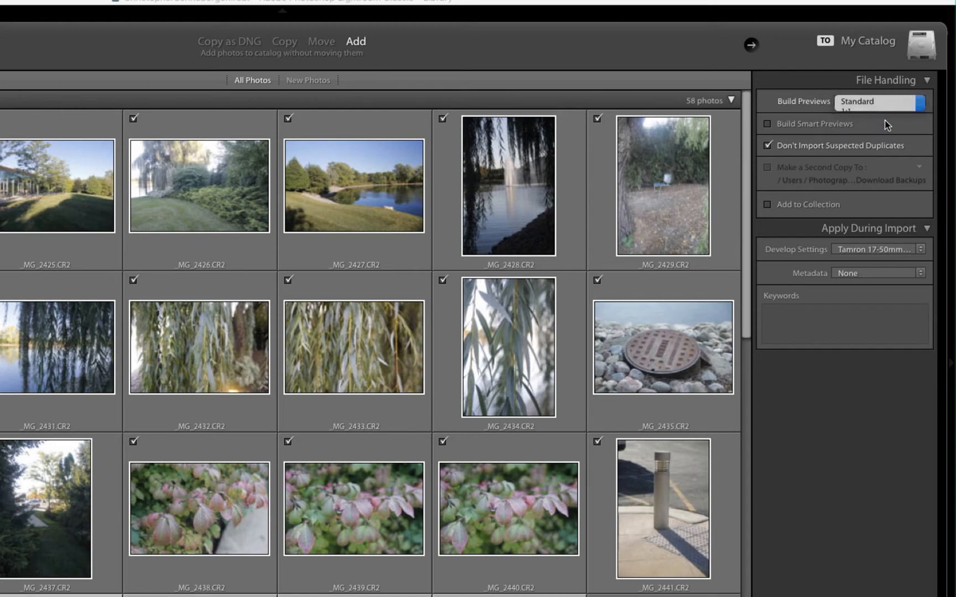
{"action": "left_click", "coordinate": [766, 125]}
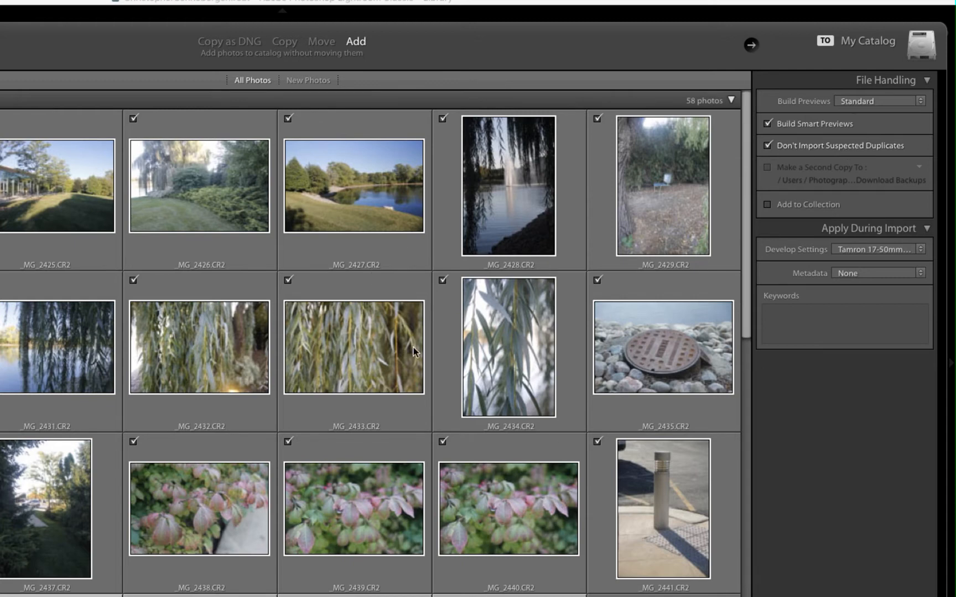
{"action": "mouse_move", "coordinate": [413, 347]}
Examine the user presets offered as develop settings for the import, leaving the Tamron 17-50mm mix preset selected.
{"action": "left_click", "coordinate": [887, 249]}
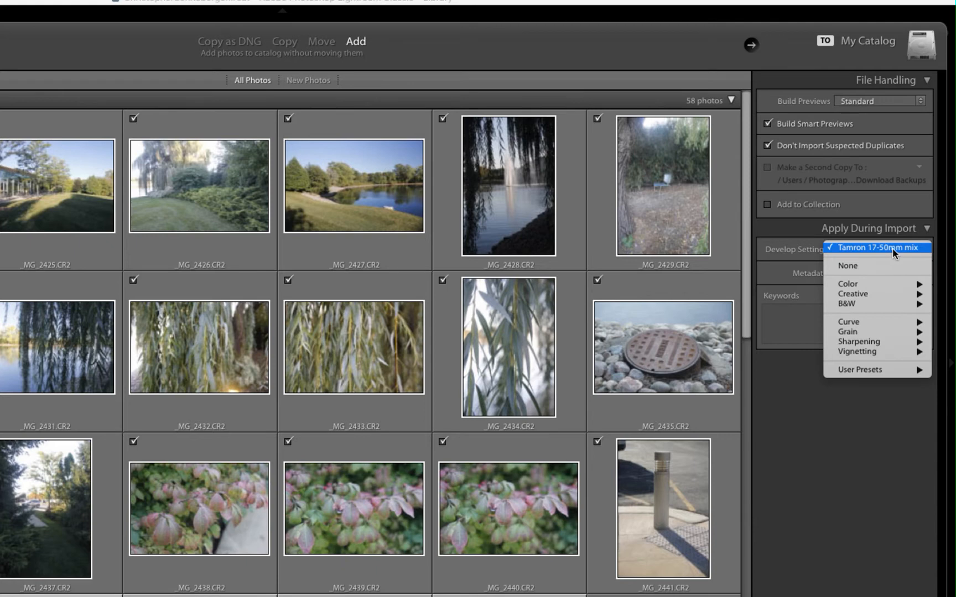
{"action": "mouse_move", "coordinate": [888, 371]}
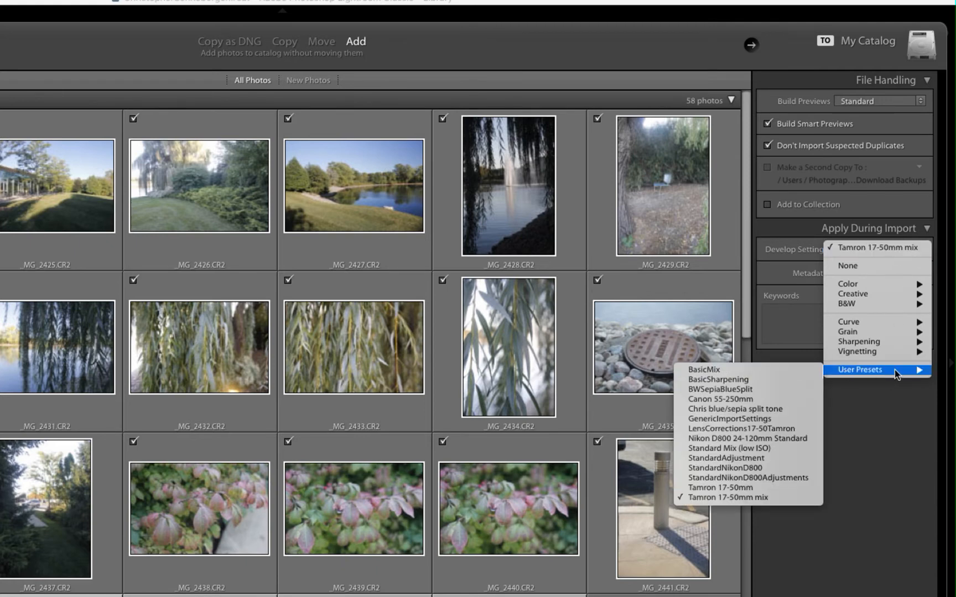
{"action": "left_click", "coordinate": [886, 249]}
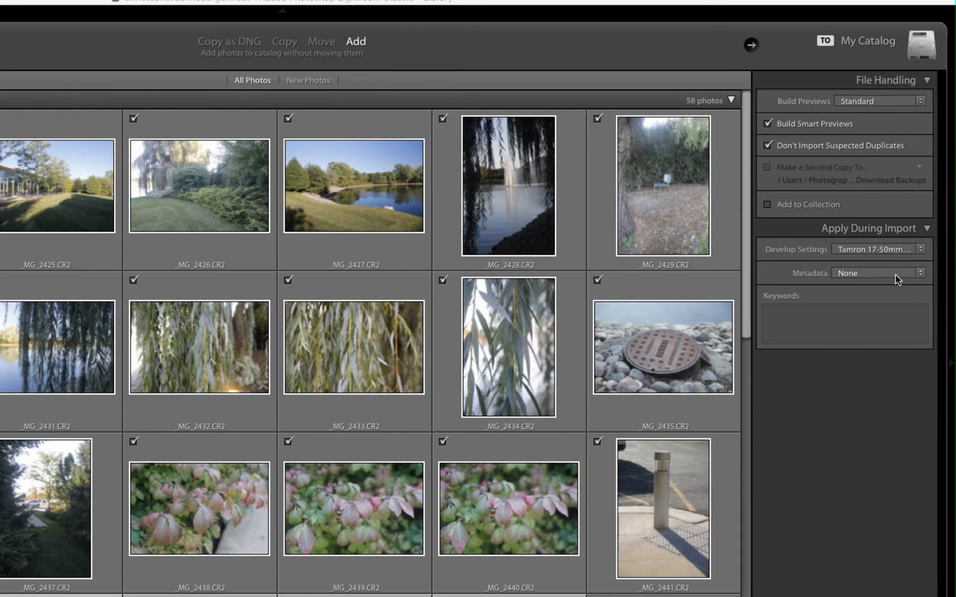
Start a new metadata preset for the import and name it with the photographer's surname followed by Copyright.
{"action": "left_click", "coordinate": [895, 274]}
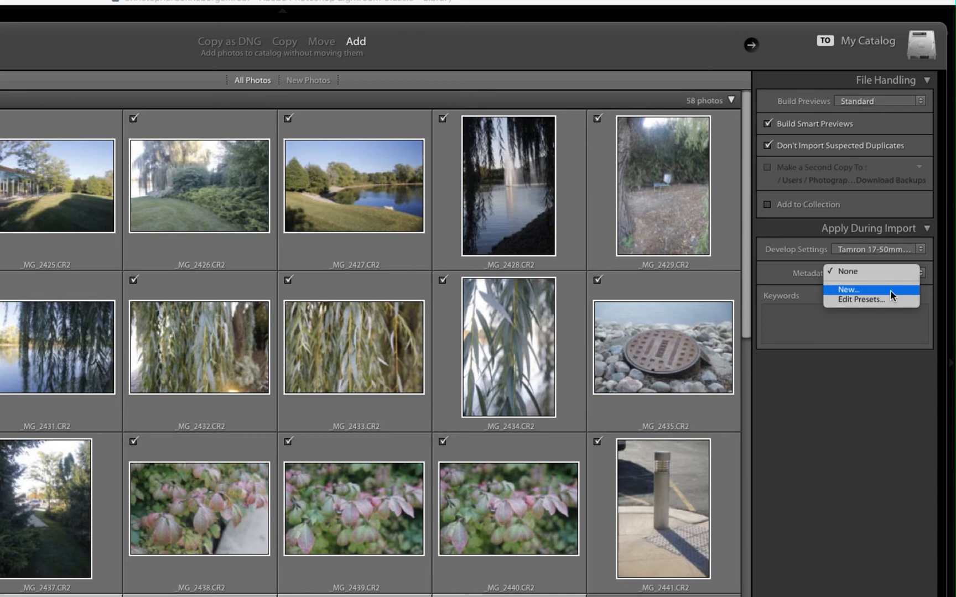
{"action": "left_click", "coordinate": [890, 290]}
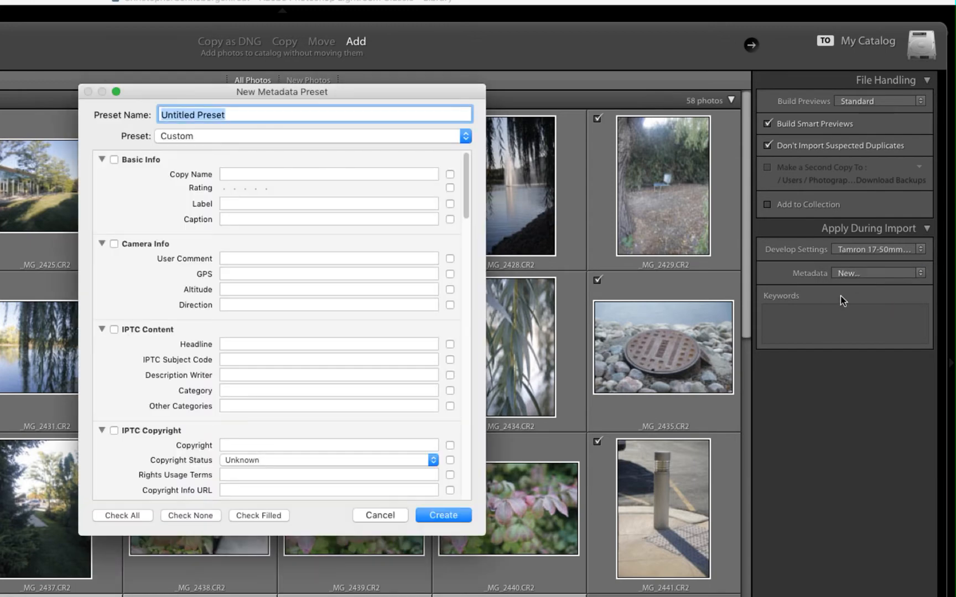
{"action": "left_click_drag", "start_coordinate": [374, 95], "coordinate": [488, 80]}
{"action": "left_click_drag", "start_coordinate": [358, 106], "coordinate": [277, 105]}
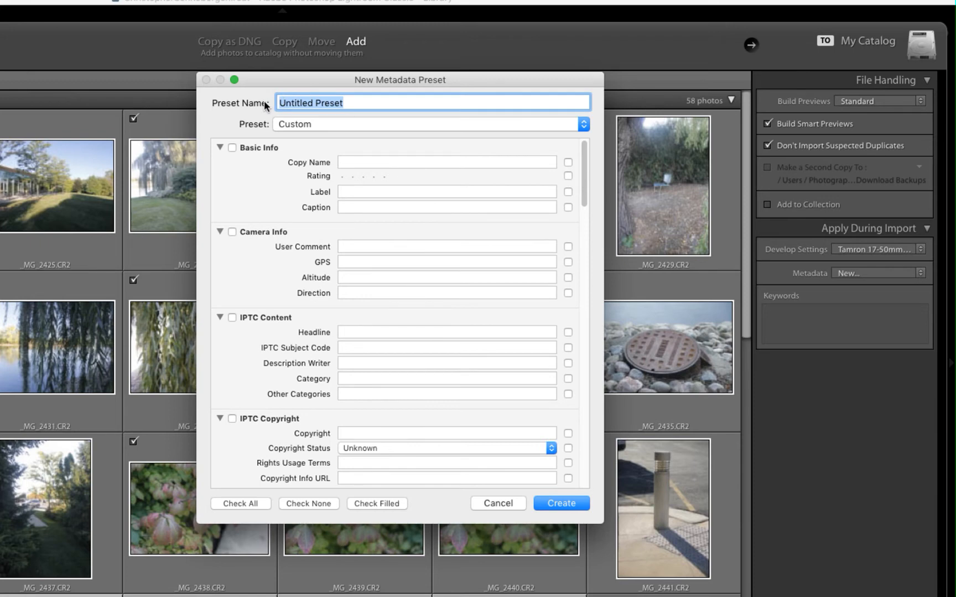
{"action": "type", "text": "Schneberger Copyright"}
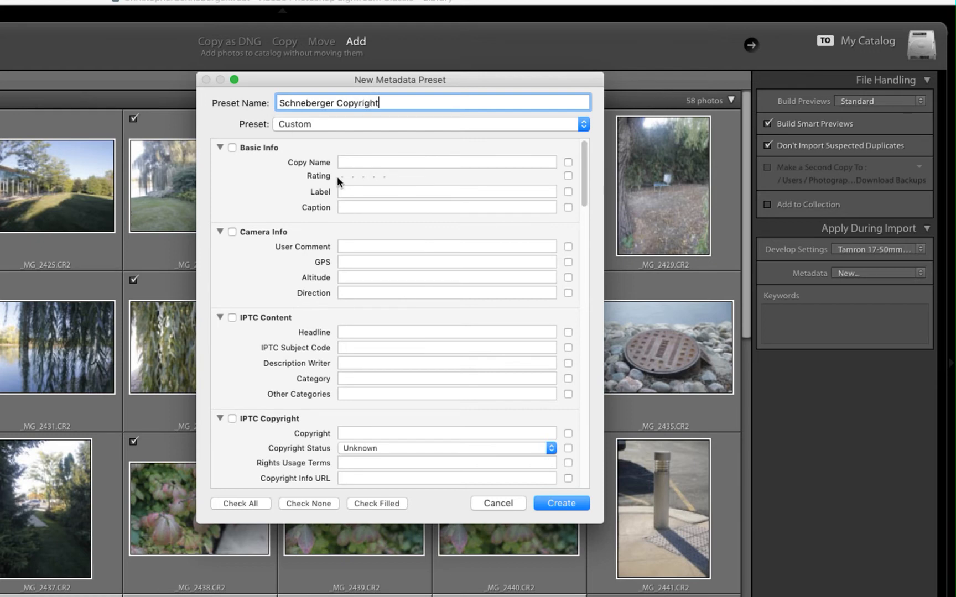
Fill in the preset's IPTC Copyright with the photographer's full name, the status Copyrighted and the usage terms "All rights reserved".
{"action": "scroll", "coordinate": [382, 206], "scroll_direction": "down", "scroll_amount": 3}
{"action": "scroll", "coordinate": [382, 206], "scroll_direction": "down", "scroll_amount": 5}
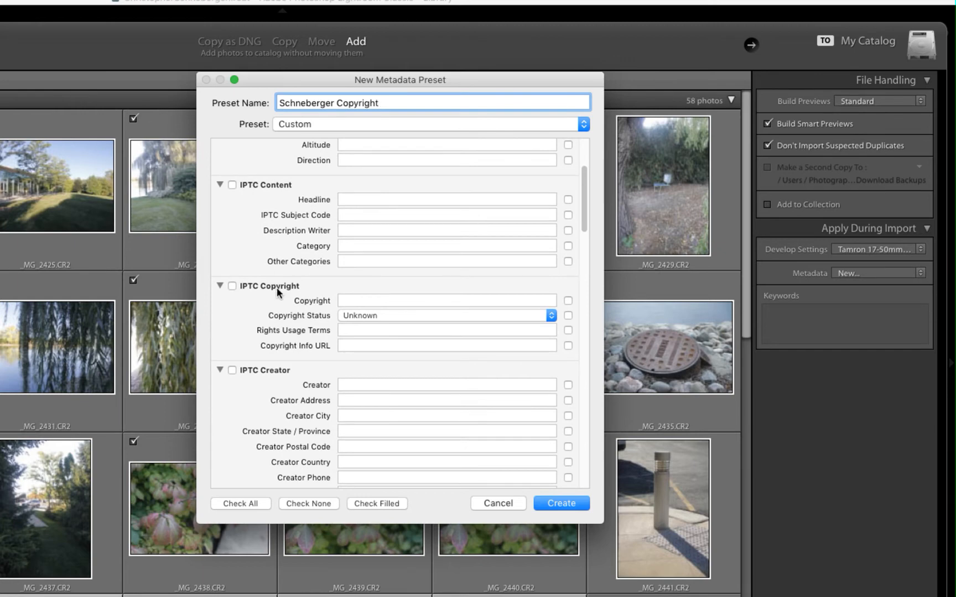
{"action": "left_click", "coordinate": [391, 300]}
{"action": "type", "text": "Christopher Schneberger"}
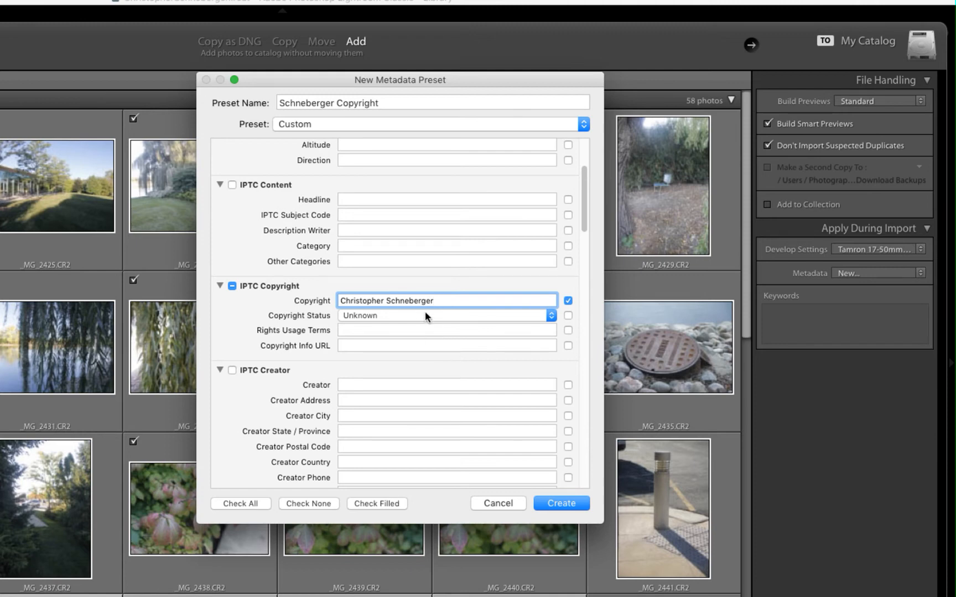
{"action": "left_click", "coordinate": [425, 314]}
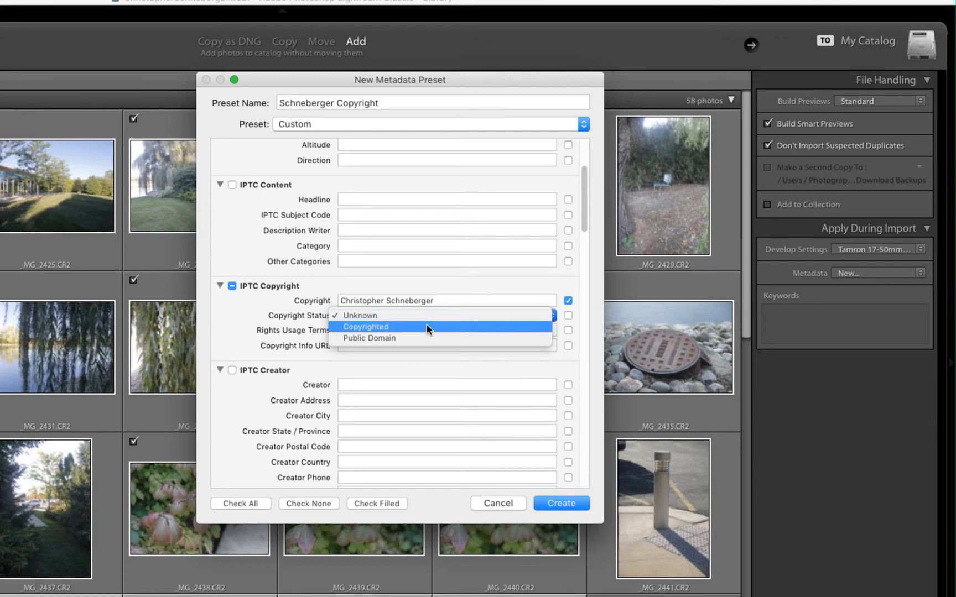
{"action": "left_click", "coordinate": [426, 327]}
{"action": "left_click", "coordinate": [386, 331]}
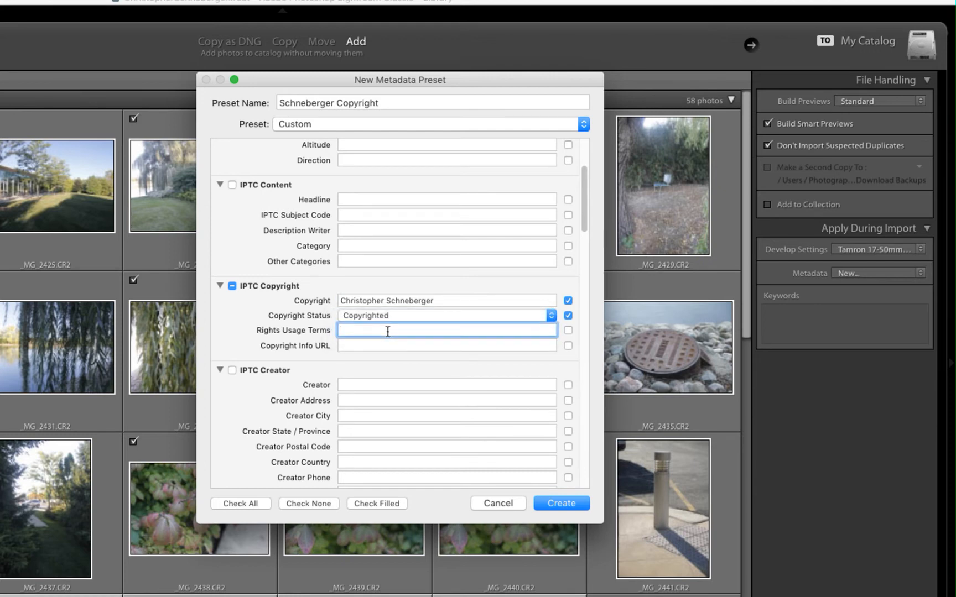
{"action": "type", "text": "All rights reserved"}
{"action": "left_click", "coordinate": [370, 347]}
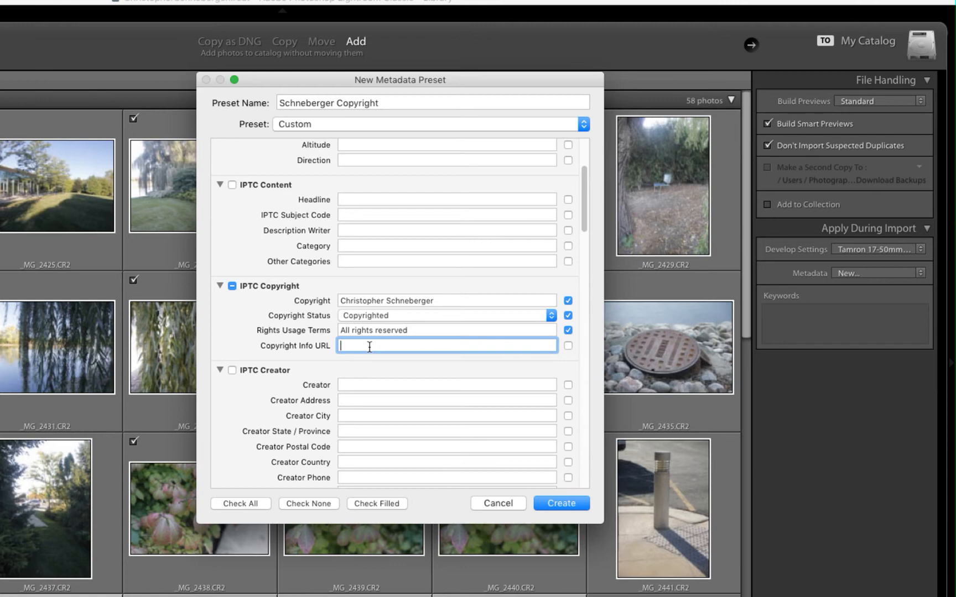
Enter the photographer's full name and website address under IPTC Creator and create the metadata preset.
{"action": "scroll", "coordinate": [369, 347], "scroll_direction": "down", "scroll_amount": 5}
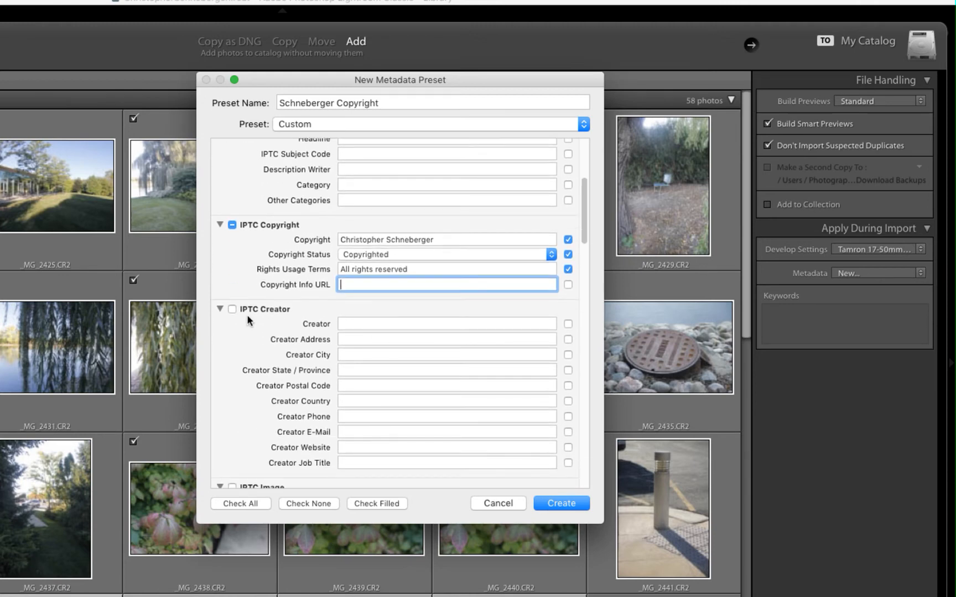
{"action": "left_click", "coordinate": [358, 325]}
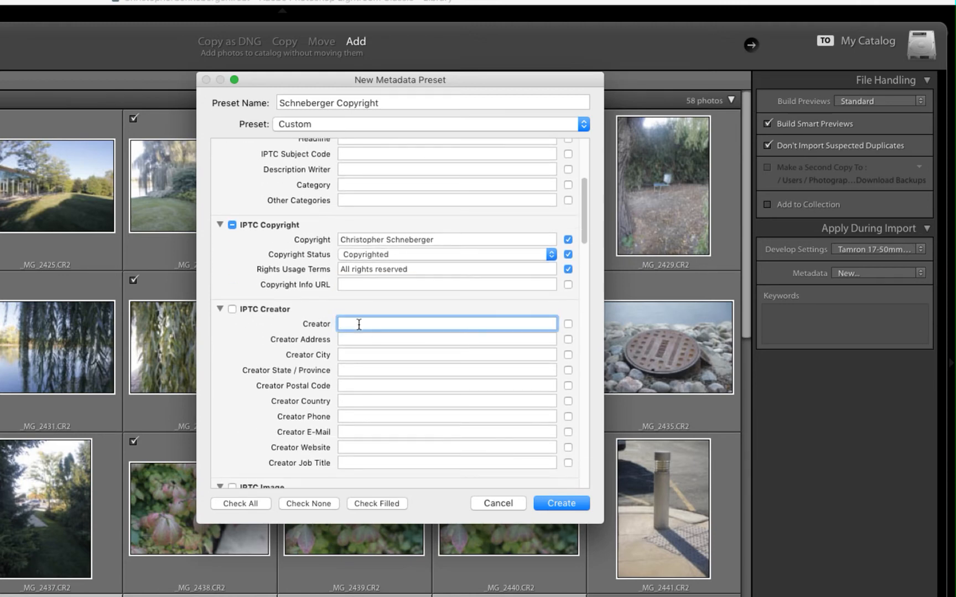
{"action": "type", "text": "Christopher Schneberger"}
{"action": "scroll", "coordinate": [368, 412], "scroll_direction": "down", "scroll_amount": 2}
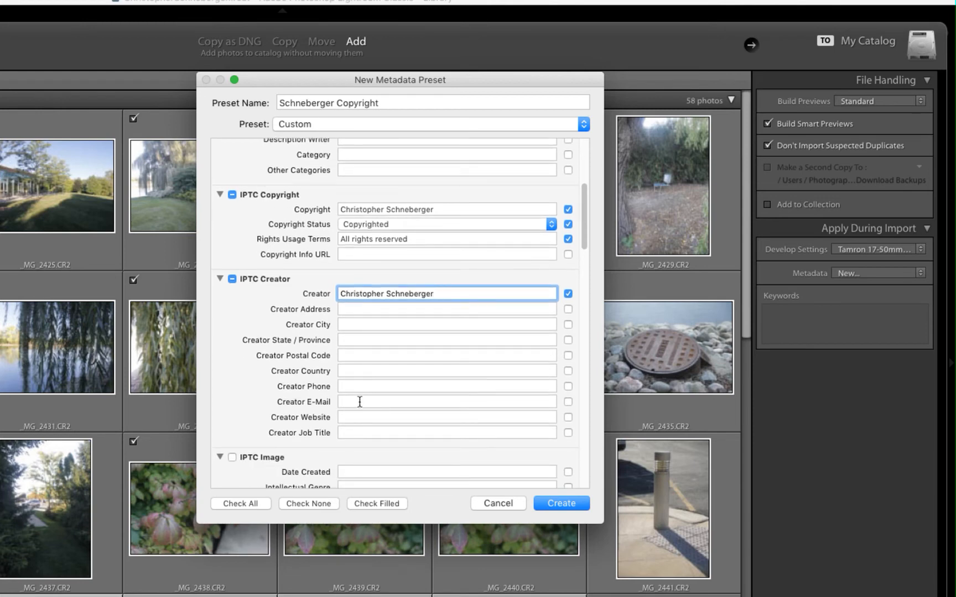
{"action": "left_click", "coordinate": [362, 418]}
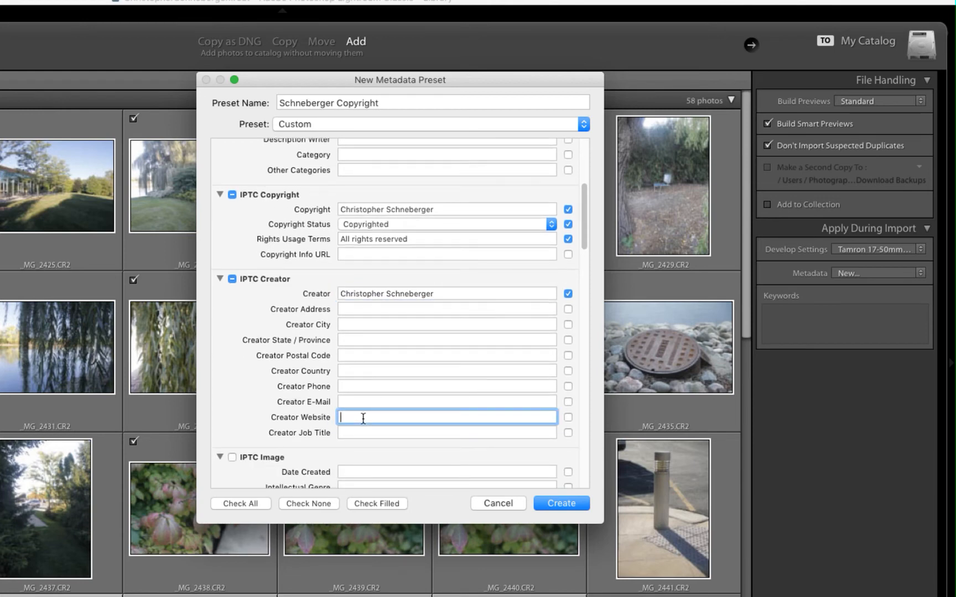
{"action": "type", "text": "https://www.christopherschneberger.com"}
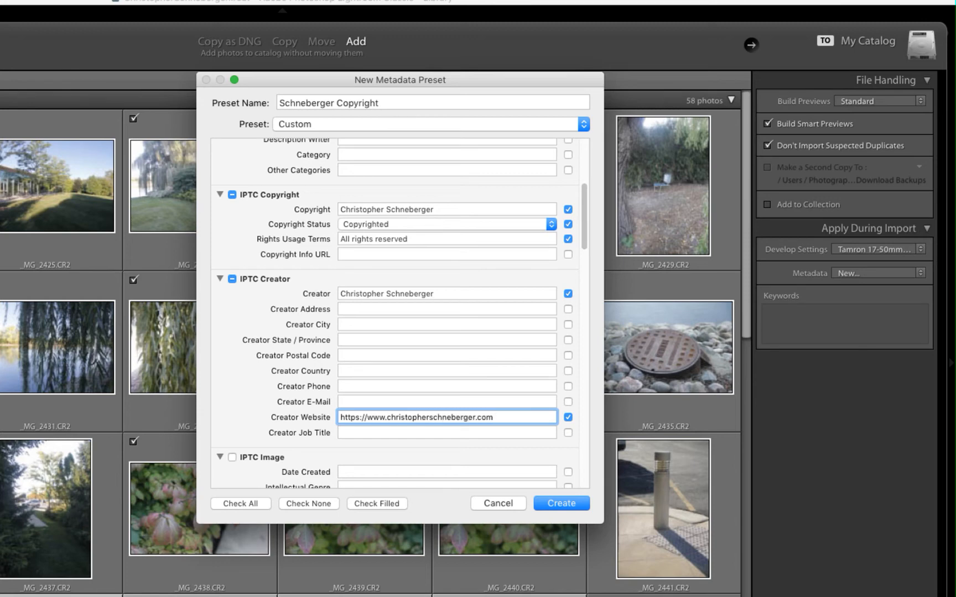
{"action": "left_click", "coordinate": [562, 504]}
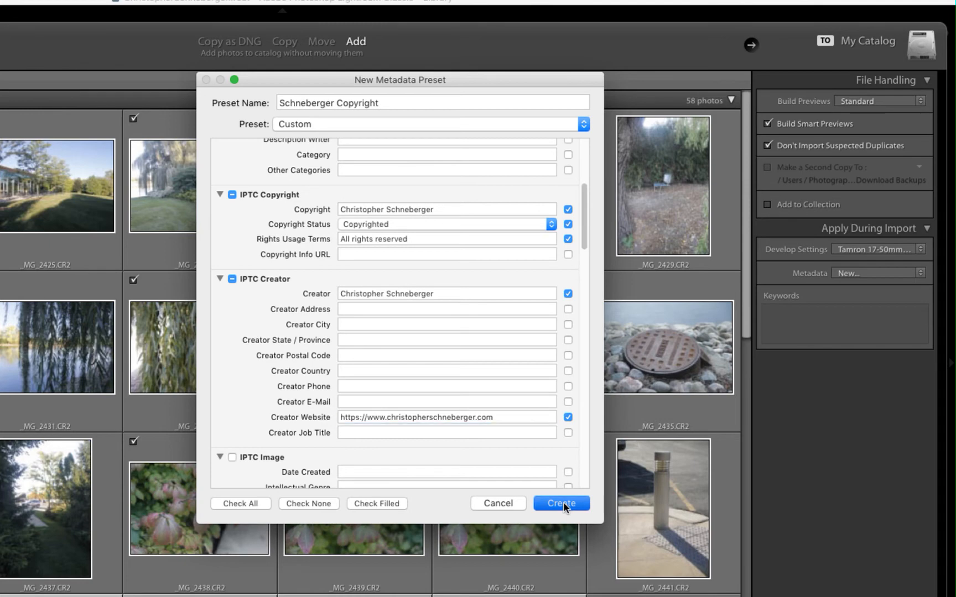
Check the list of metadata presets for the import, keeping the new copyright preset selected.
{"action": "left_click", "coordinate": [905, 273]}
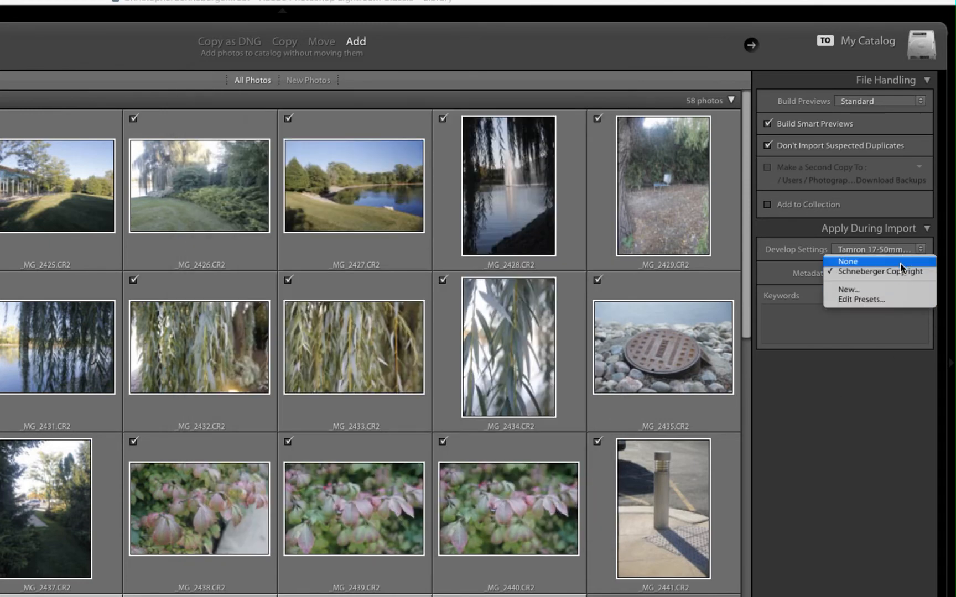
{"action": "left_click", "coordinate": [899, 270]}
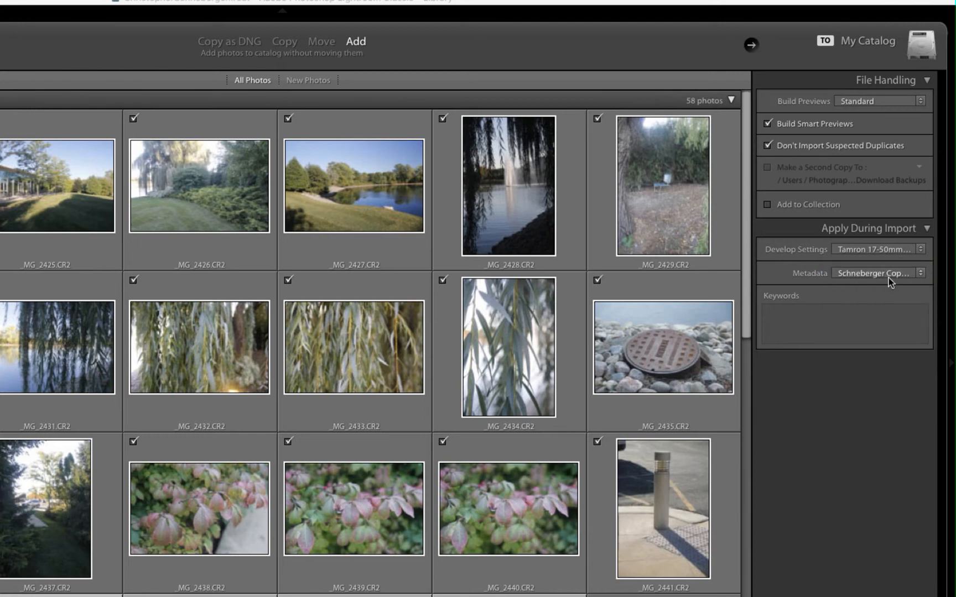
{"action": "left_click", "coordinate": [888, 273]}
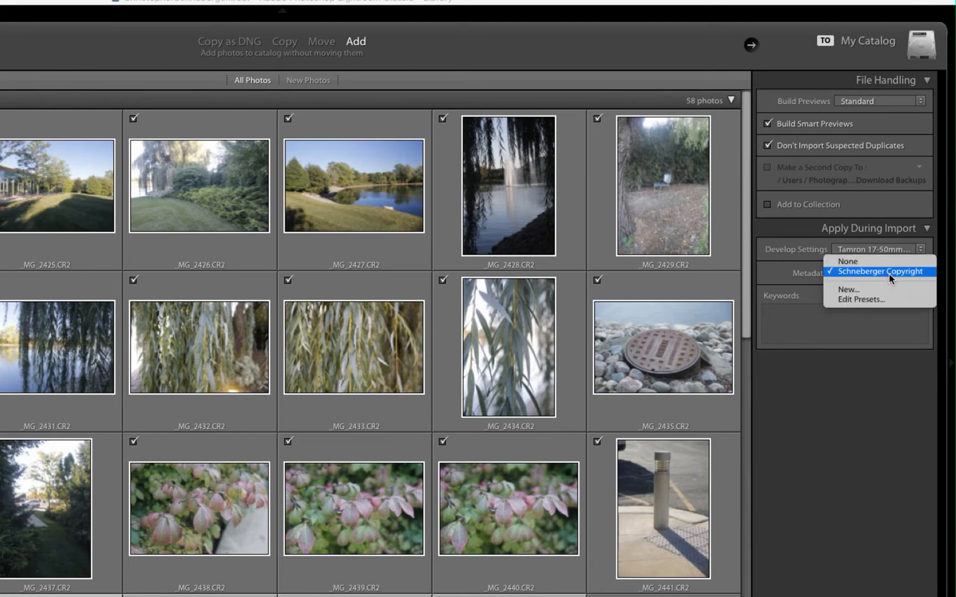
{"action": "left_click", "coordinate": [888, 272]}
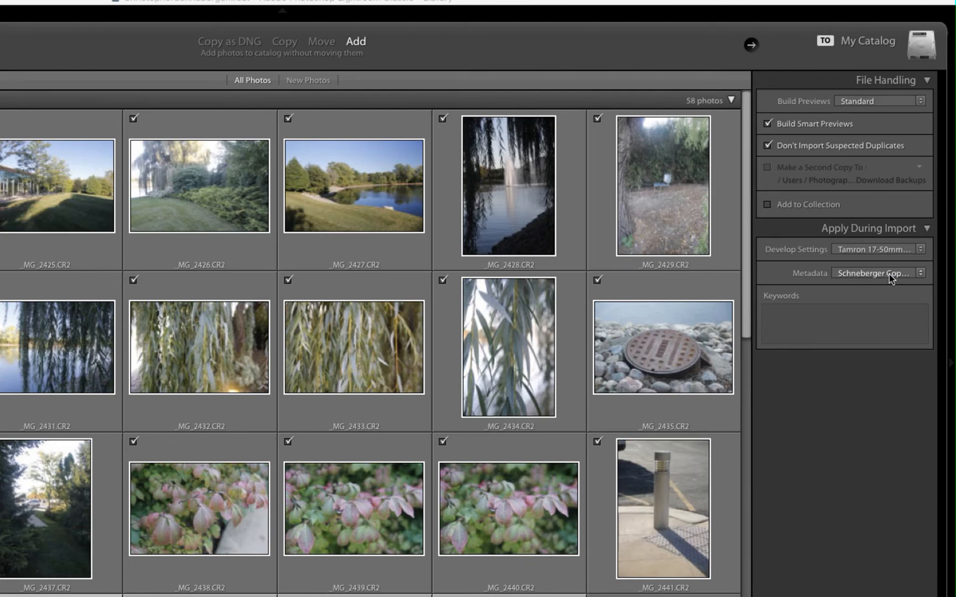
Add the keywords "exterior, College of DuPage," to the import settings and import the photos.
{"action": "left_click", "coordinate": [810, 321]}
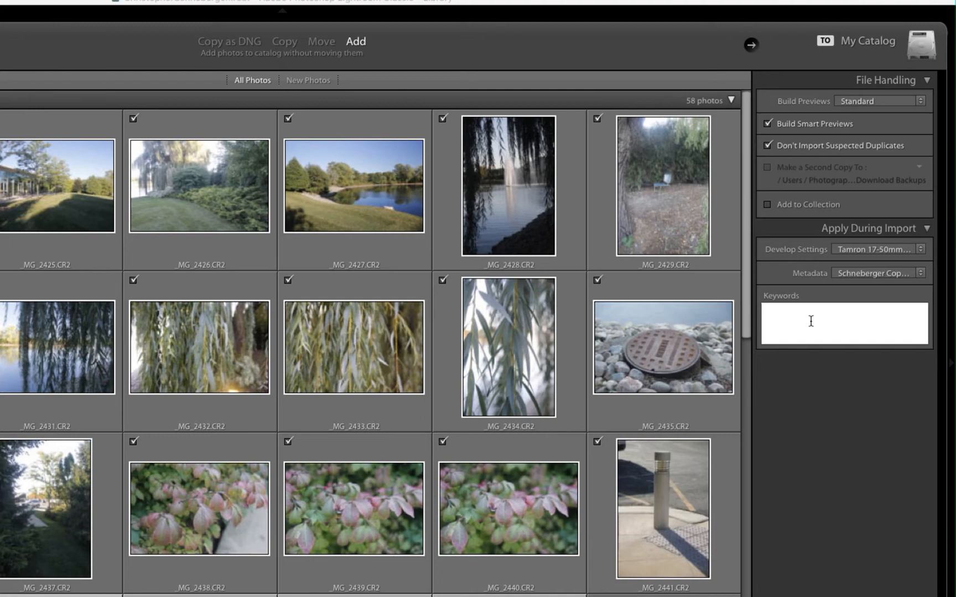
{"action": "scroll", "coordinate": [537, 375], "scroll_direction": "down", "scroll_amount": 1}
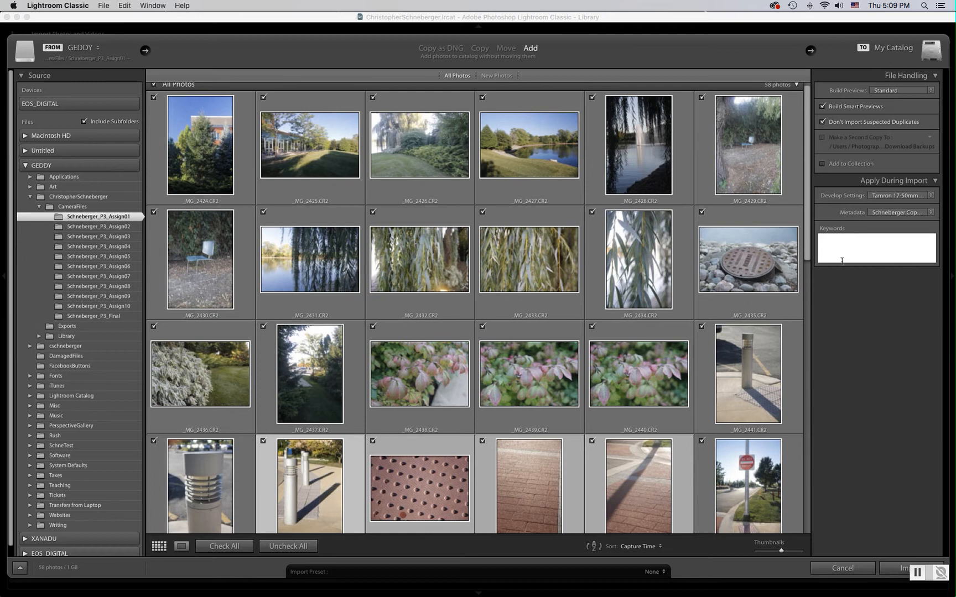
{"action": "left_click", "coordinate": [839, 247]}
{"action": "type", "text": "Exterior, College of DuPage,"}
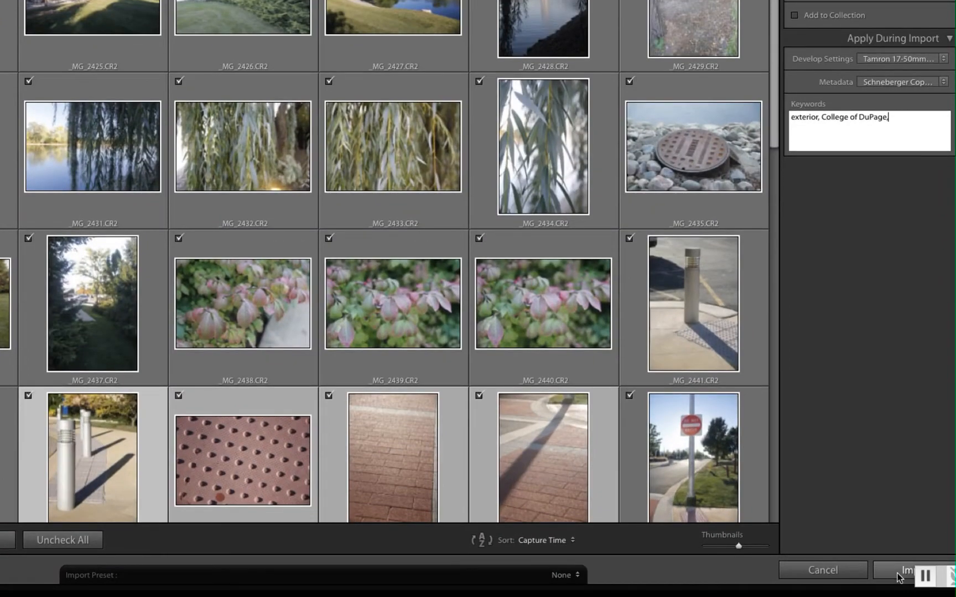
{"action": "left_click", "coordinate": [897, 575]}
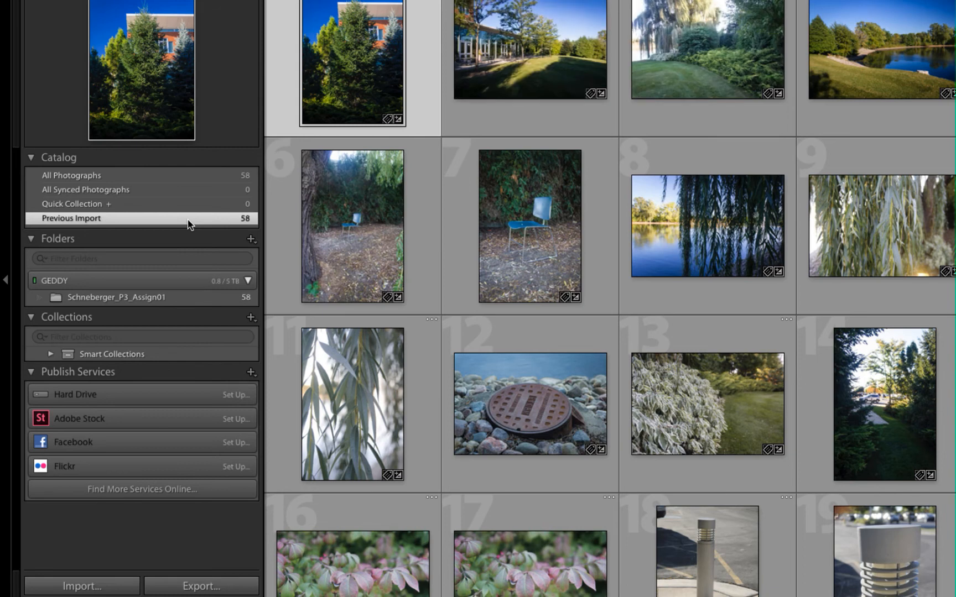
View All Photographs, the Previous Import and the imported Assign01 folder in the Library.
{"action": "left_click", "coordinate": [173, 176]}
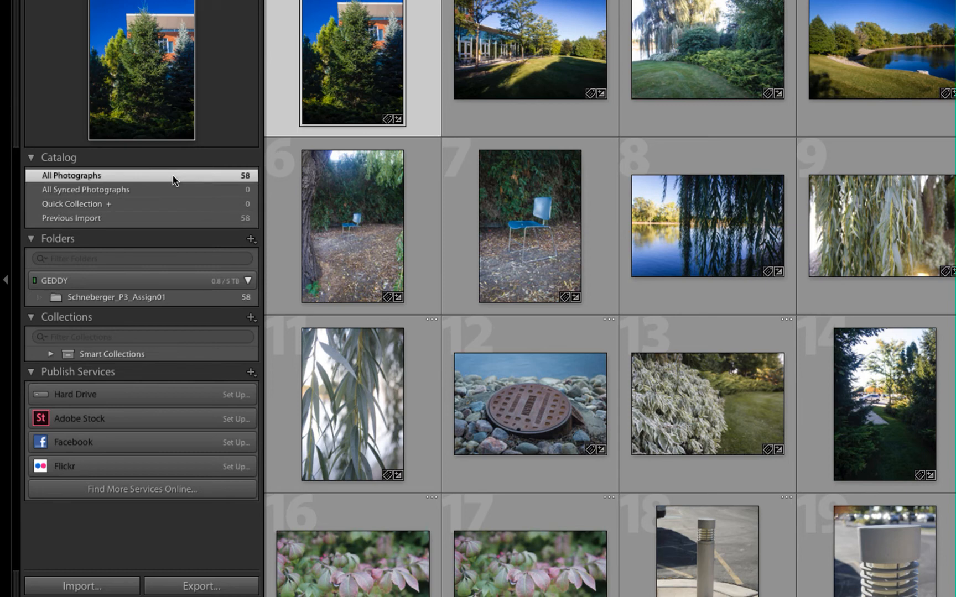
{"action": "left_click", "coordinate": [164, 222]}
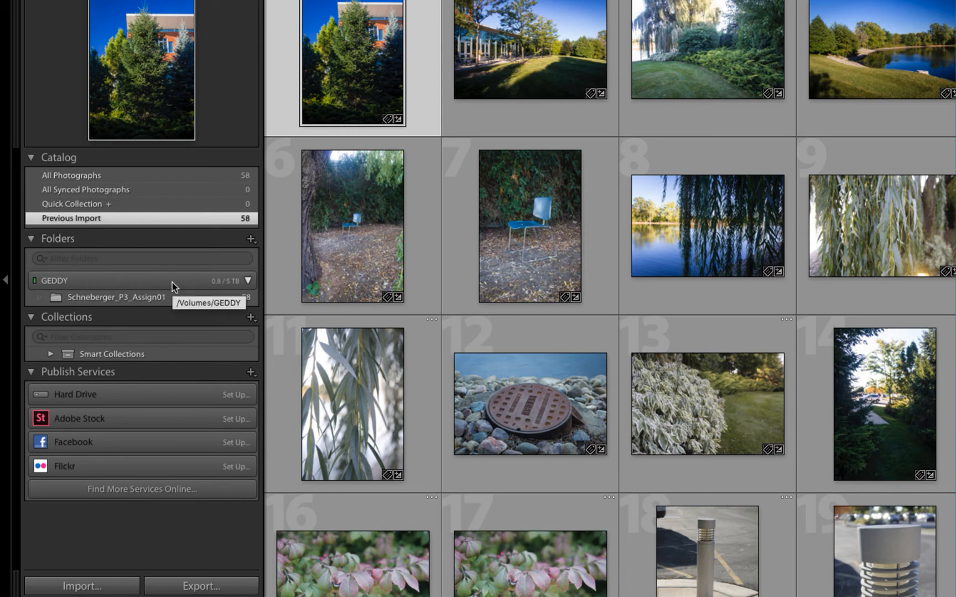
{"action": "left_click", "coordinate": [107, 302]}
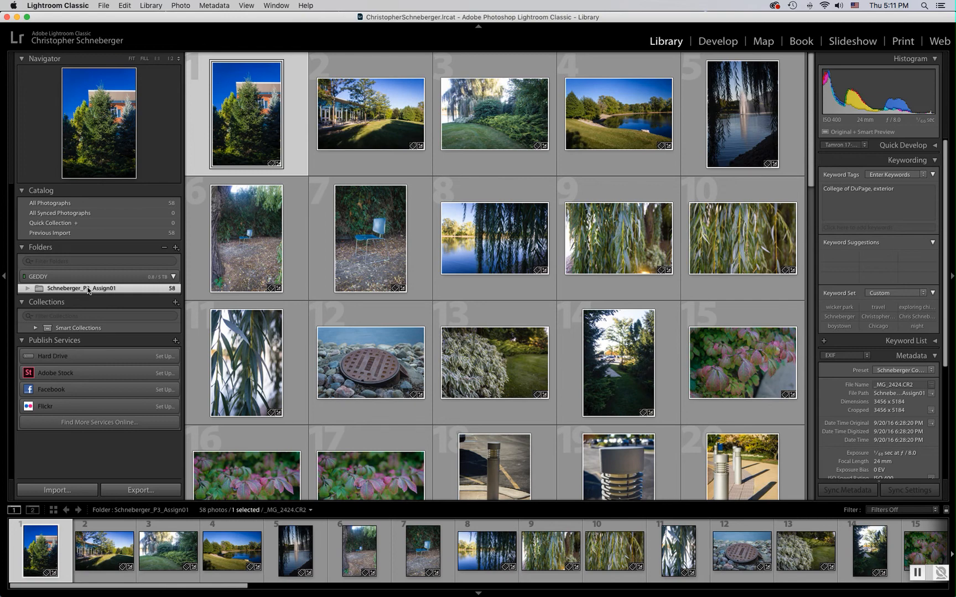
Minimize the Lightroom Classic window to reach the desktop.
{"action": "left_click", "coordinate": [17, 17]}
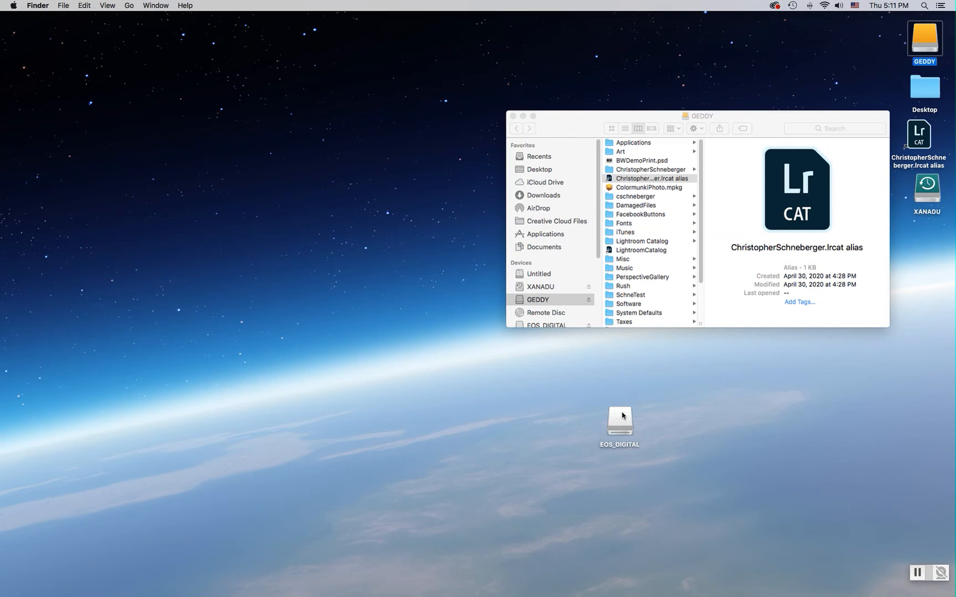
Open the Assign02 folder inside CameraFiles in the personal folder on the GEDDY drive.
{"action": "left_click", "coordinate": [650, 171]}
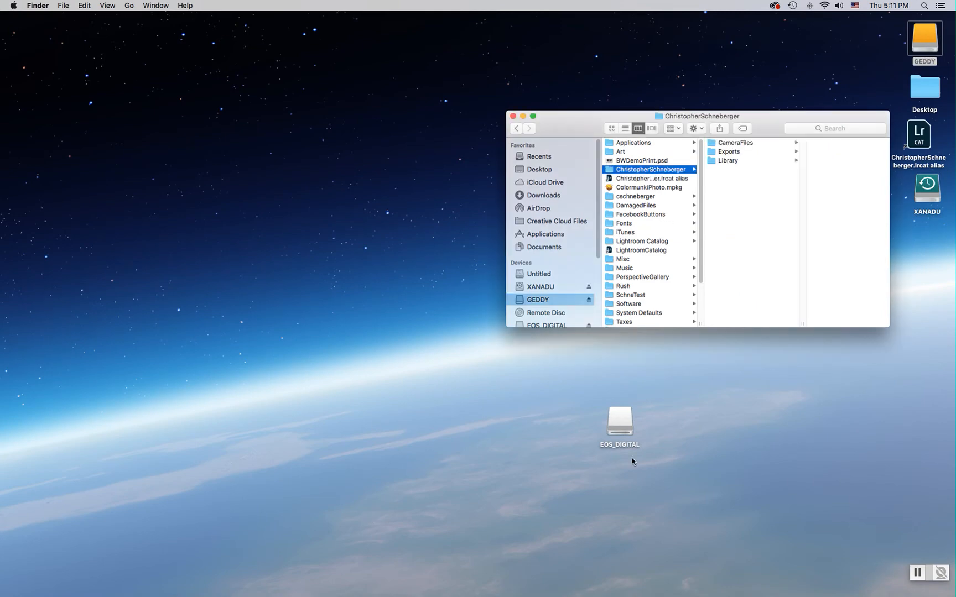
{"action": "left_click_drag", "start_coordinate": [768, 122], "coordinate": [708, 130]}
{"action": "left_click", "coordinate": [689, 151]}
{"action": "left_click", "coordinate": [772, 161]}
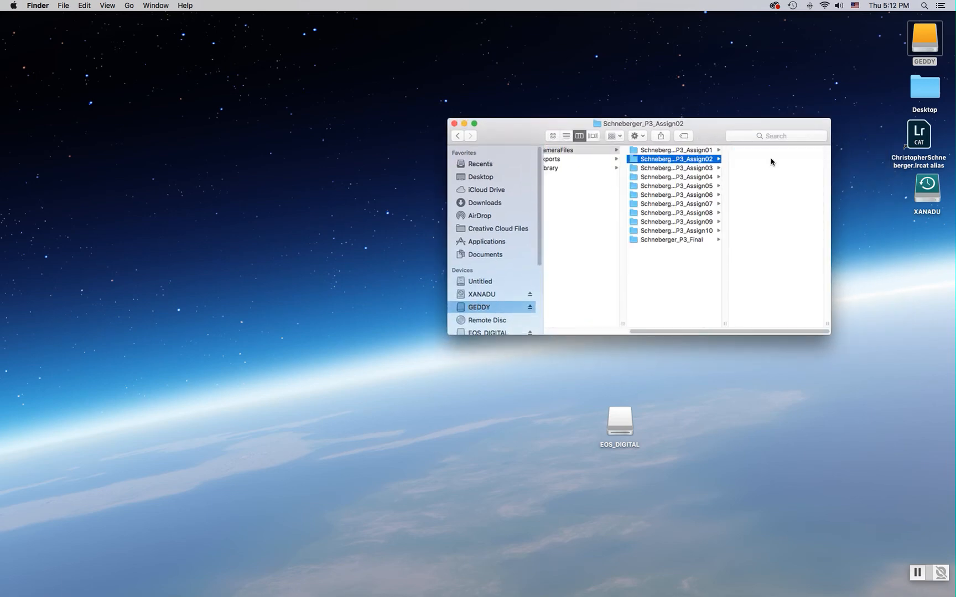
Open the DCIM/100CANON folder of the EOS_DIGITAL card in a second window beside the Assign02 folder window.
{"action": "left_click", "coordinate": [619, 421]}
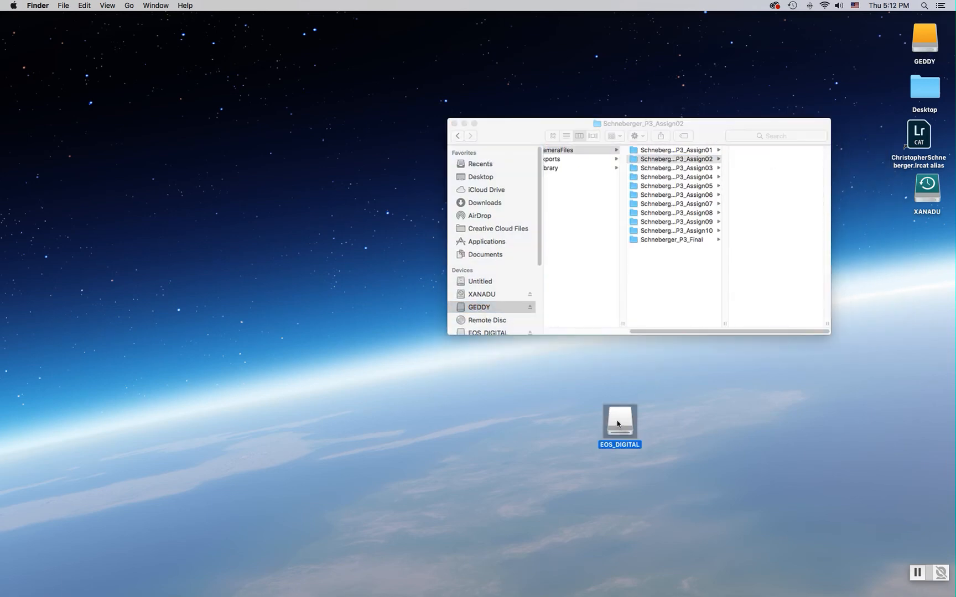
{"action": "double_click", "coordinate": [624, 415]}
{"action": "left_click_drag", "start_coordinate": [566, 133], "coordinate": [258, 133]}
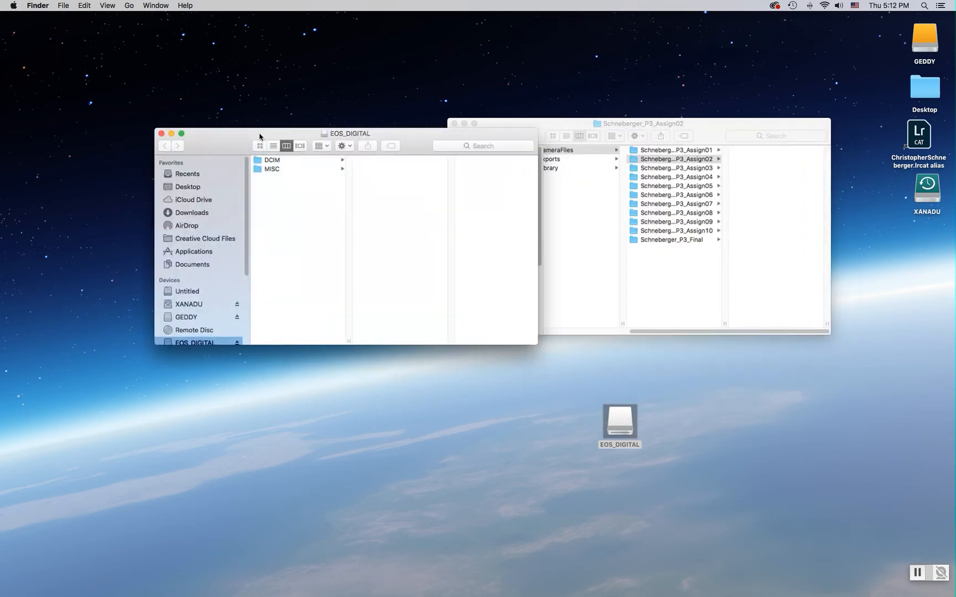
{"action": "left_click", "coordinate": [283, 162]}
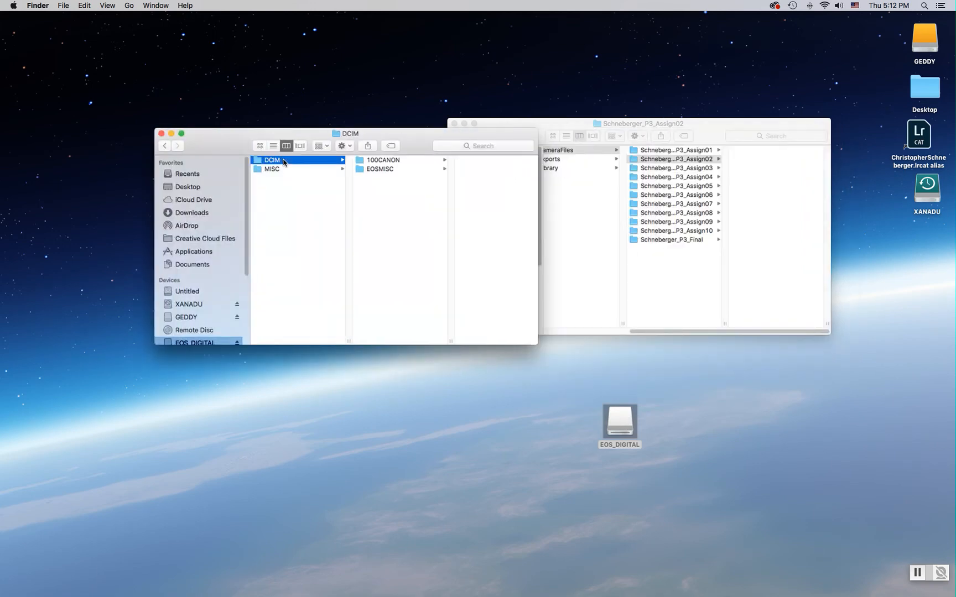
{"action": "left_click", "coordinate": [397, 161]}
{"action": "left_click_drag", "start_coordinate": [423, 149], "coordinate": [332, 141]}
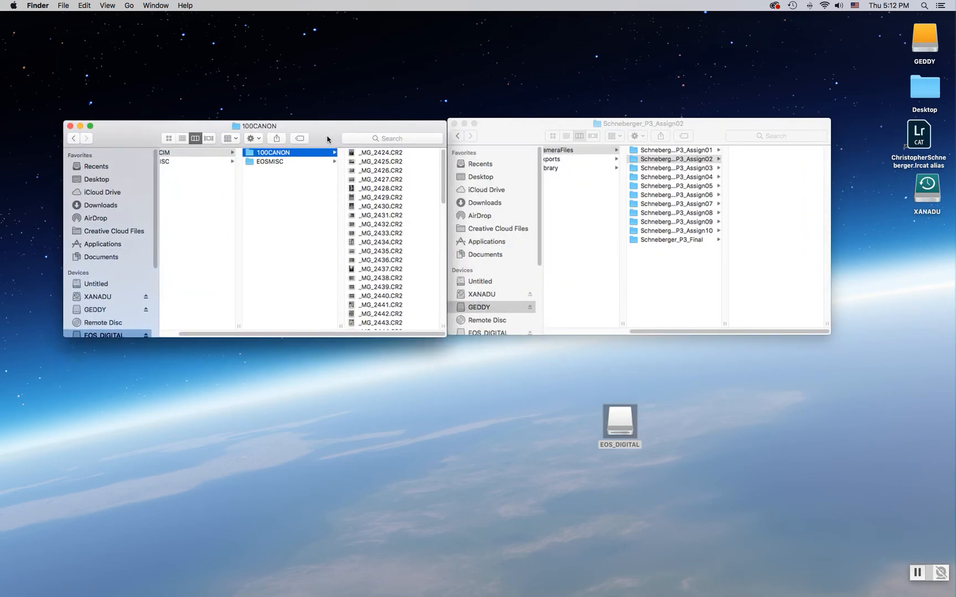
Copy the photos _MG_2482.CR2 through _MG_2493.CR2 from the 100CANON folder into the Assign02 folder.
{"action": "scroll", "coordinate": [387, 249], "scroll_direction": "down", "scroll_amount": 10}
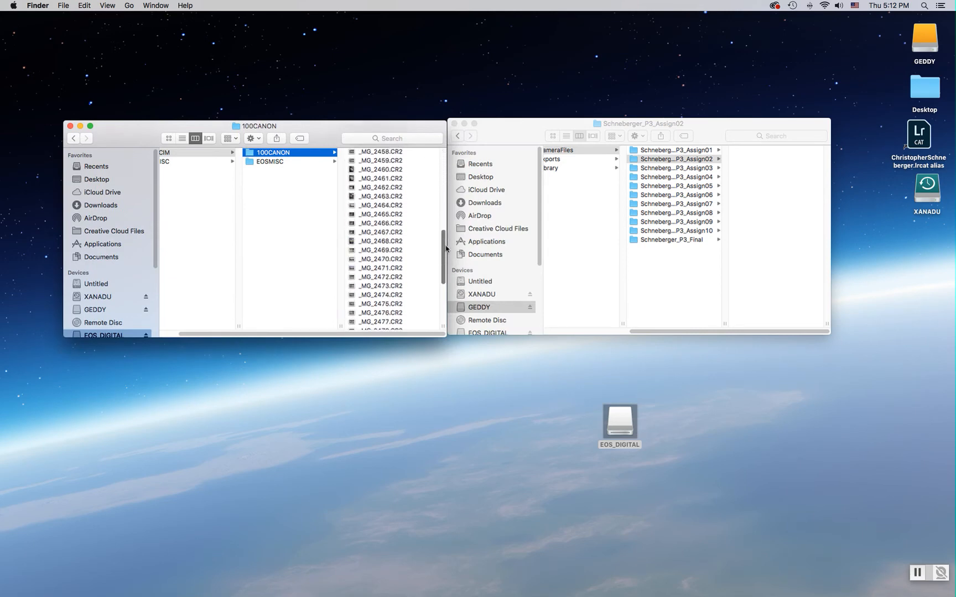
{"action": "left_click", "coordinate": [394, 326]}
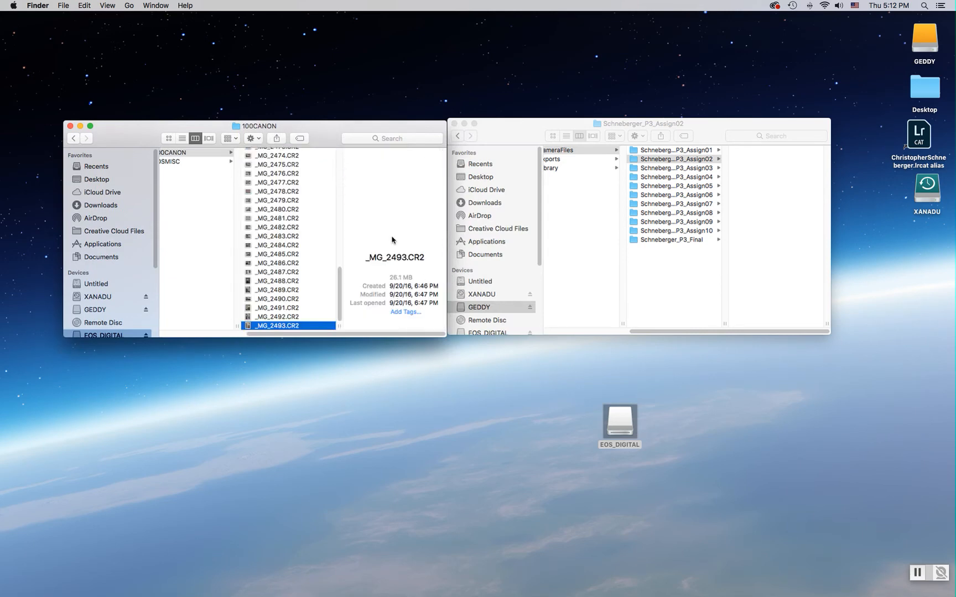
{"action": "left_click", "coordinate": [287, 228], "text": "shift"}
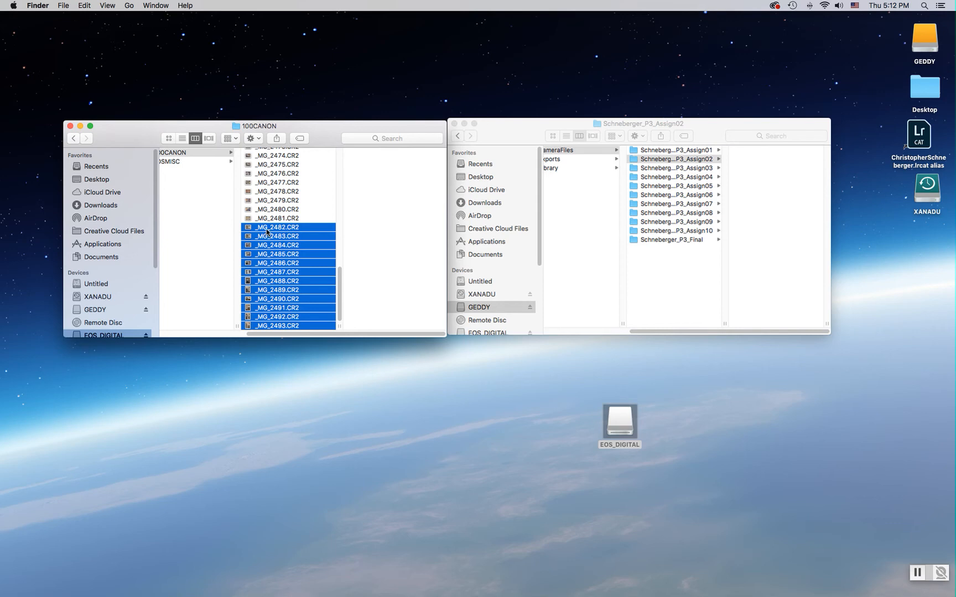
{"action": "left_click_drag", "start_coordinate": [266, 227], "coordinate": [705, 161]}
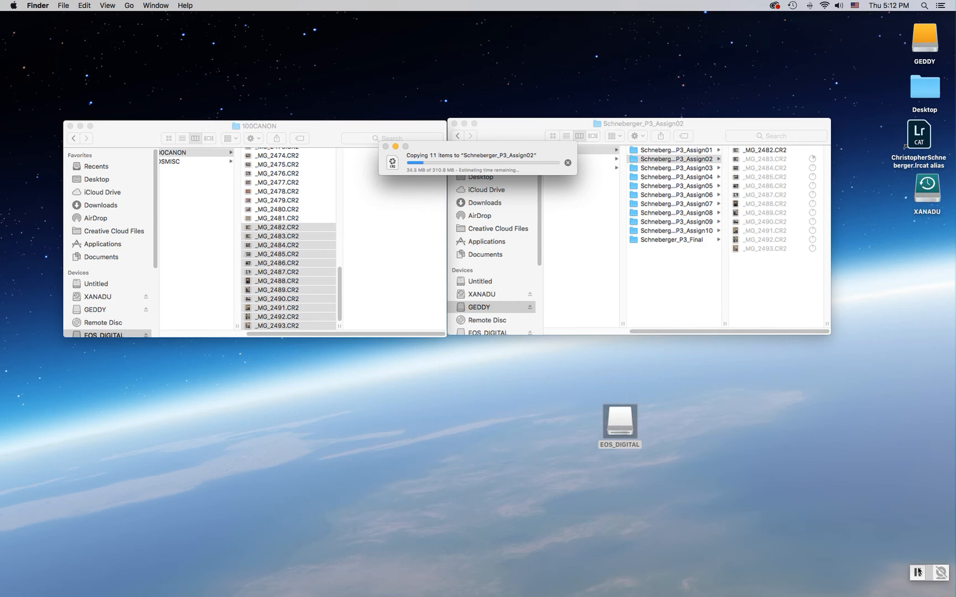
{"action": "left_click", "coordinate": [917, 573]}
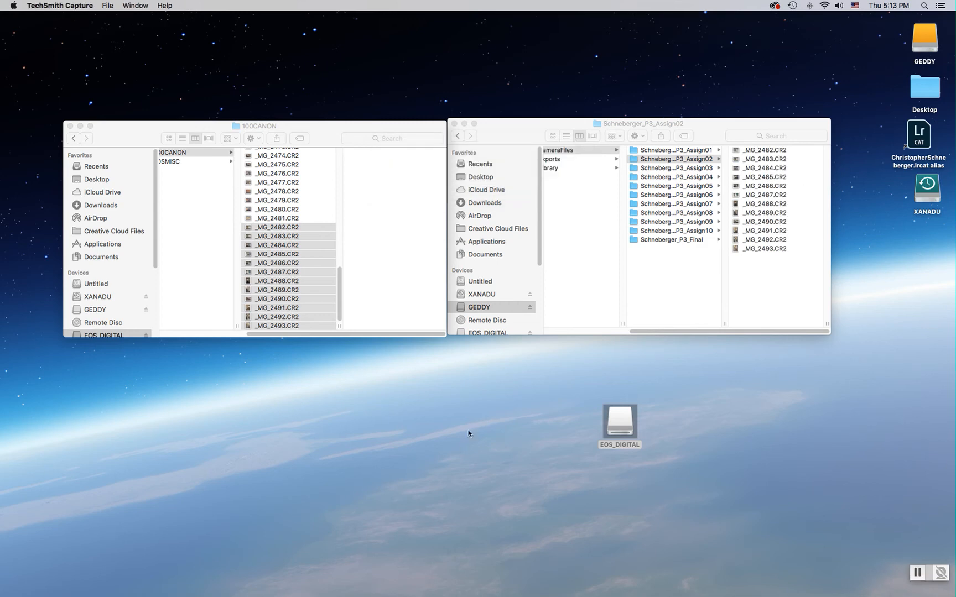
Close both Finder windows and switch back to the minimized Lightroom Classic window.
{"action": "left_click", "coordinate": [70, 126]}
{"action": "left_click", "coordinate": [453, 123]}
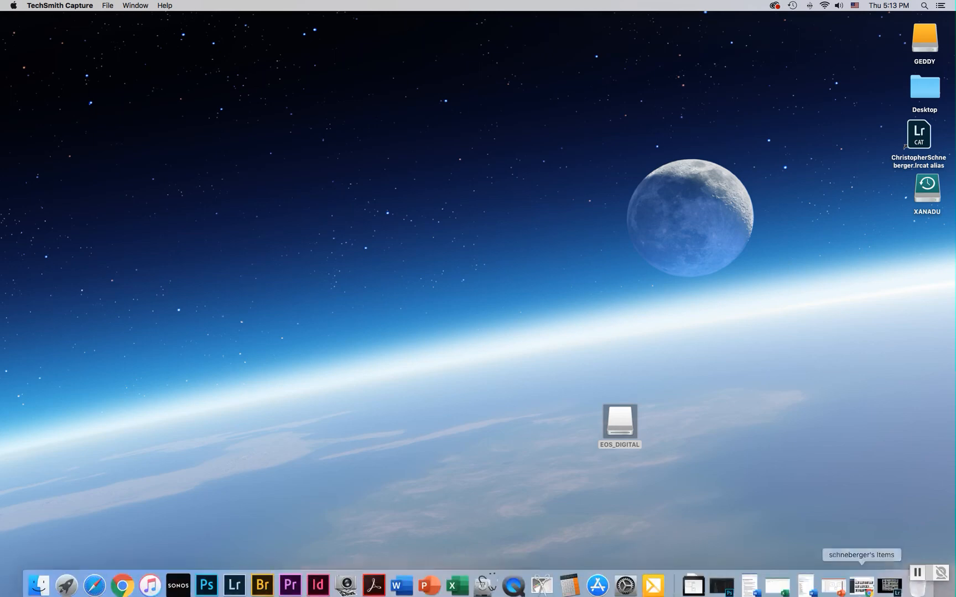
{"action": "left_click", "coordinate": [889, 587]}
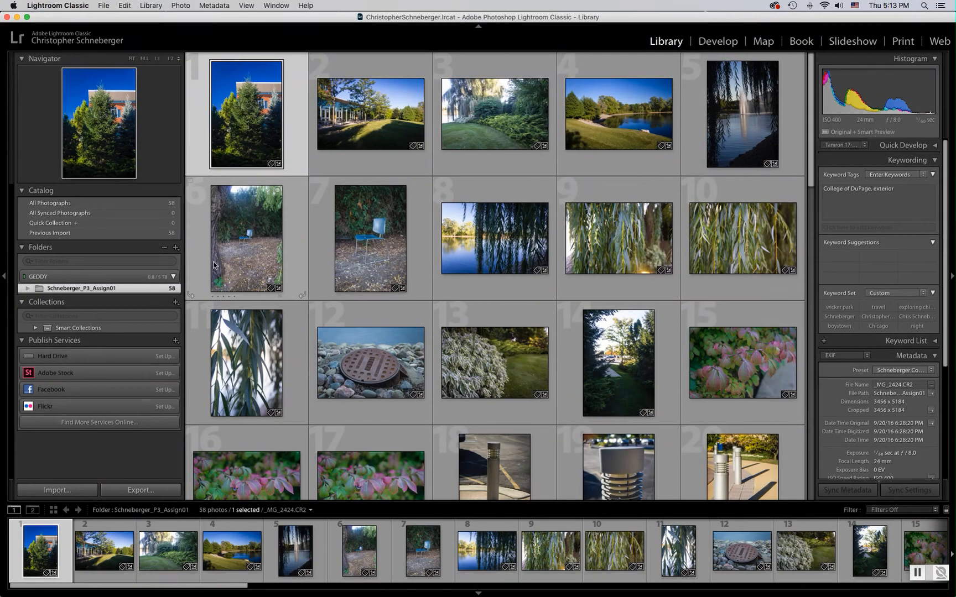
Start a new import and choose the Assign02 folder under GEDDY's CameraFiles as the source.
{"action": "left_click", "coordinate": [64, 491]}
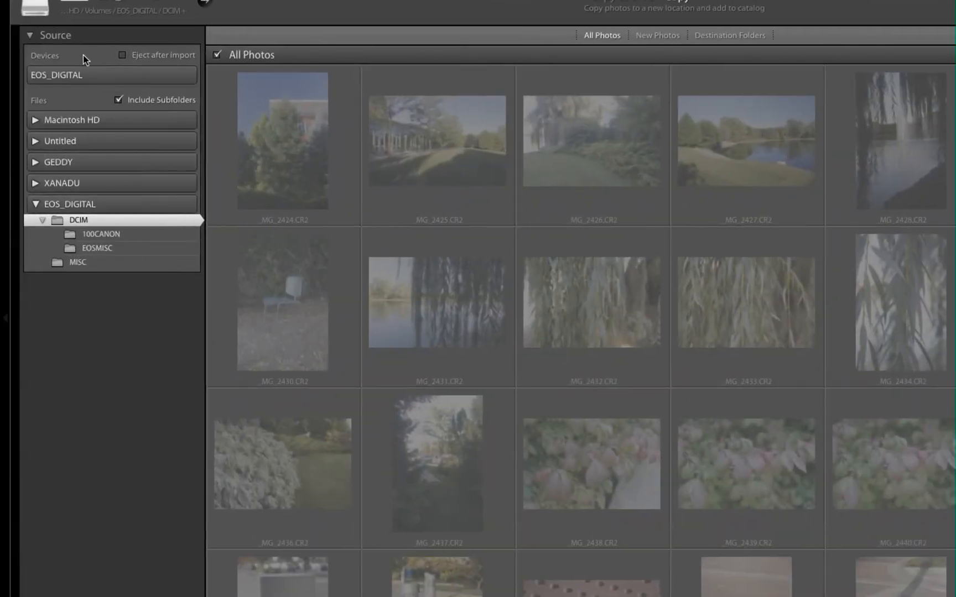
{"action": "left_click", "coordinate": [35, 162]}
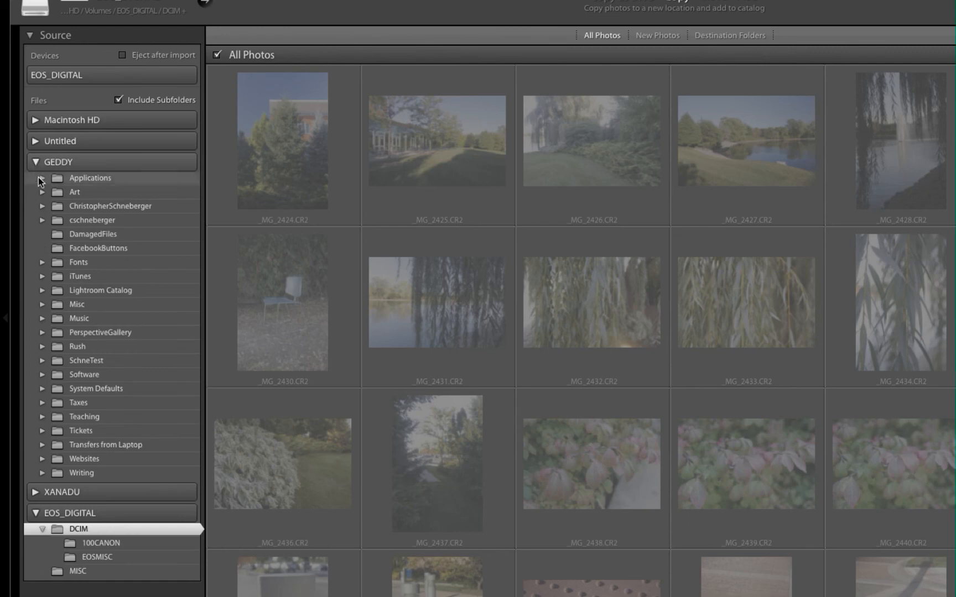
{"action": "left_click", "coordinate": [42, 207]}
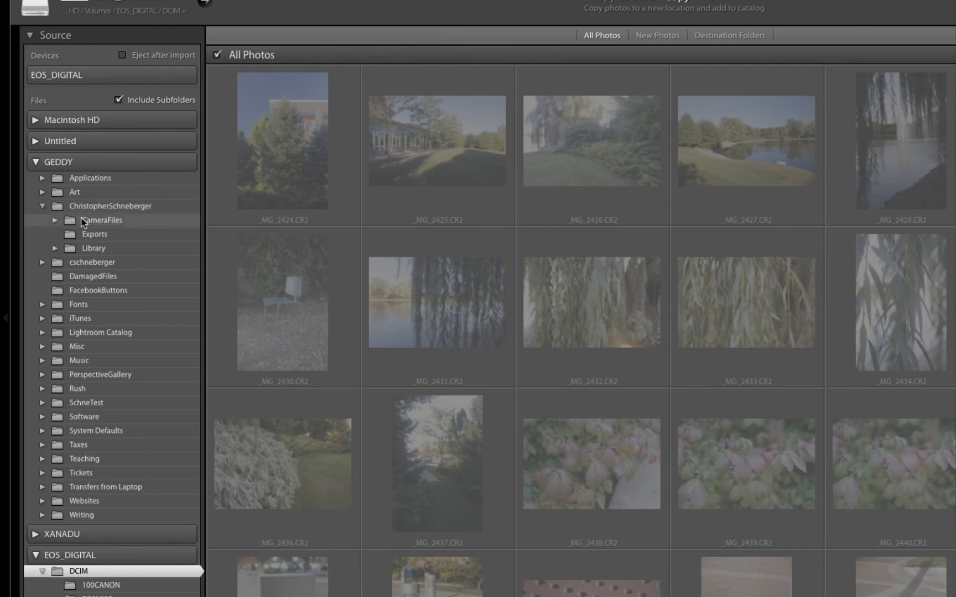
{"action": "left_click", "coordinate": [54, 220]}
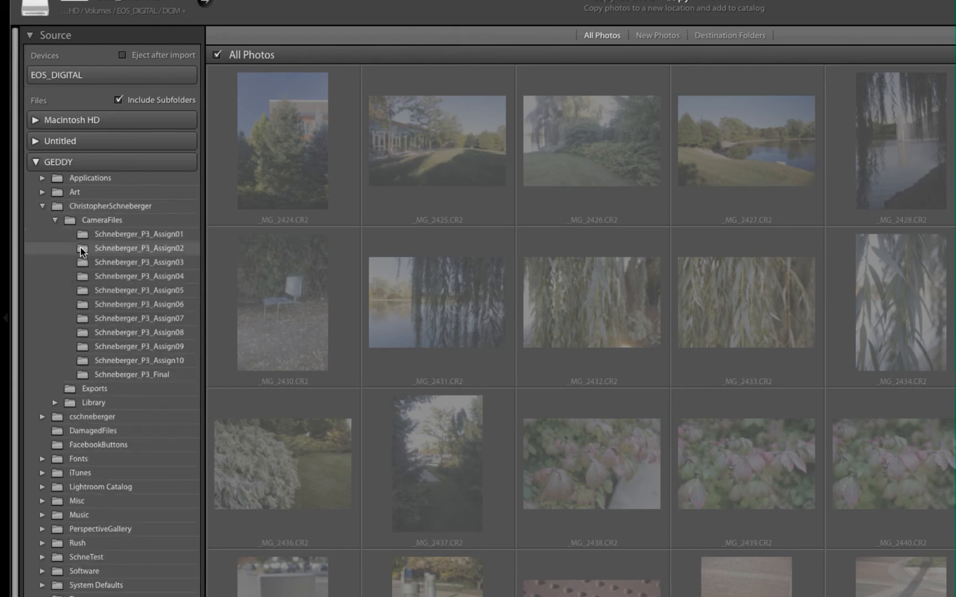
{"action": "left_click", "coordinate": [82, 250]}
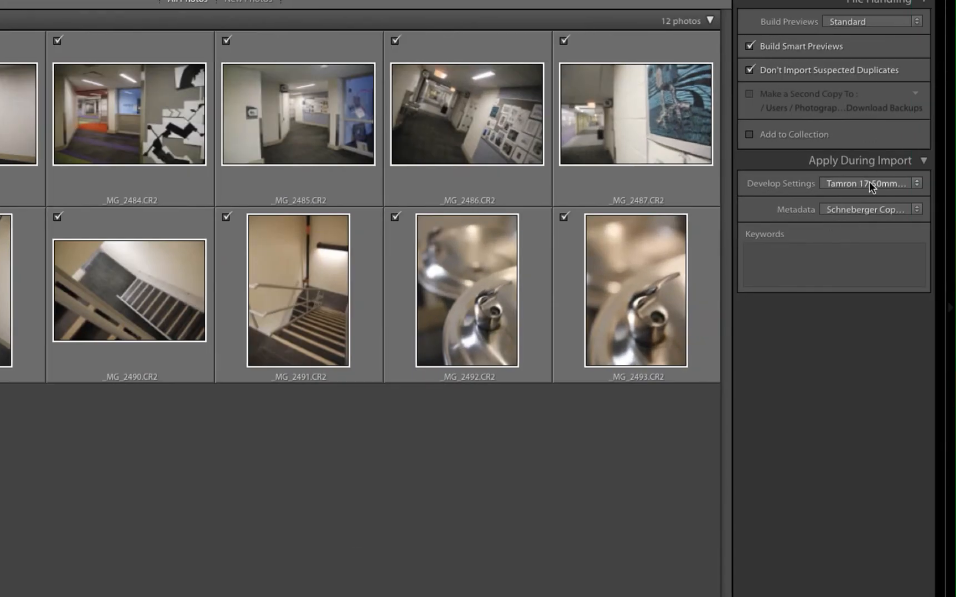
Keep the copyright metadata preset, add the keywords "interior, College of DuPage" and import the Assign02 photos.
{"action": "left_click", "coordinate": [861, 208]}
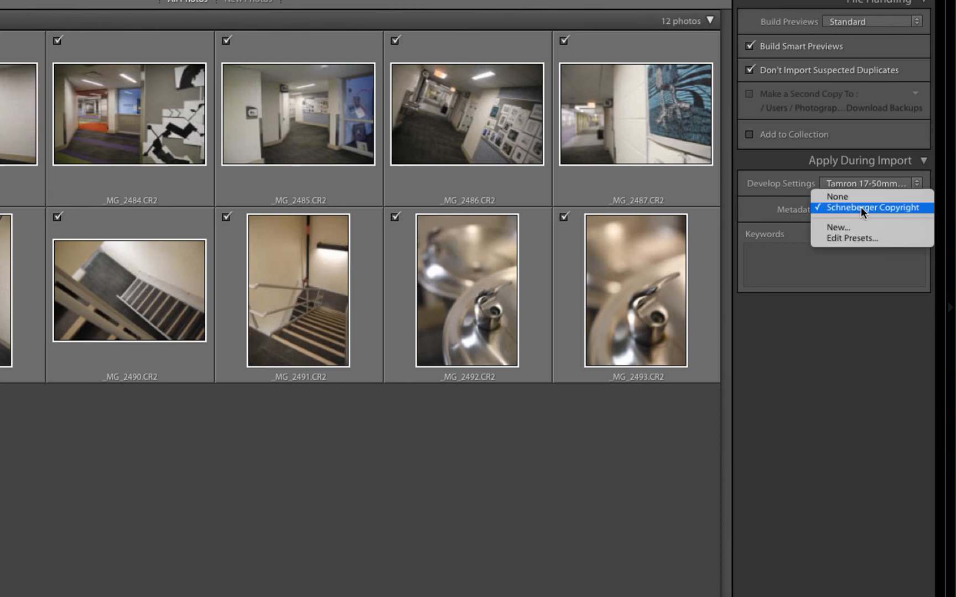
{"action": "left_click", "coordinate": [862, 207]}
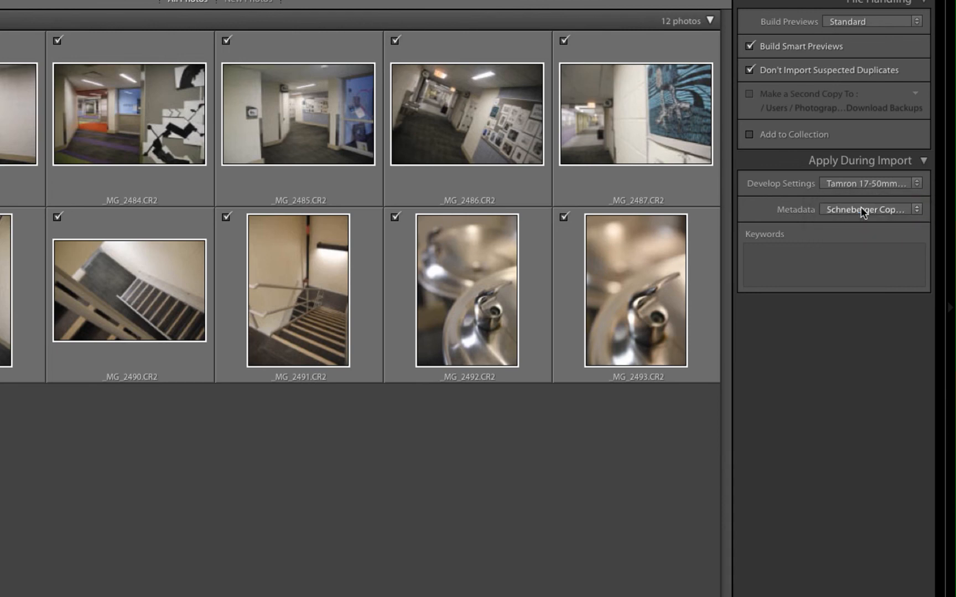
{"action": "left_click", "coordinate": [835, 254]}
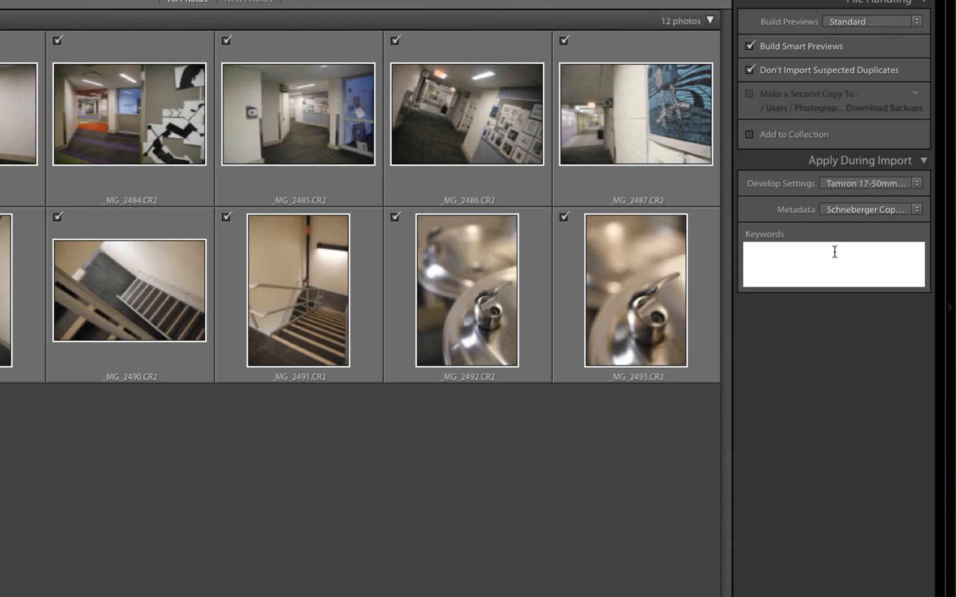
{"action": "type", "text": "interior, College of DuPage"}
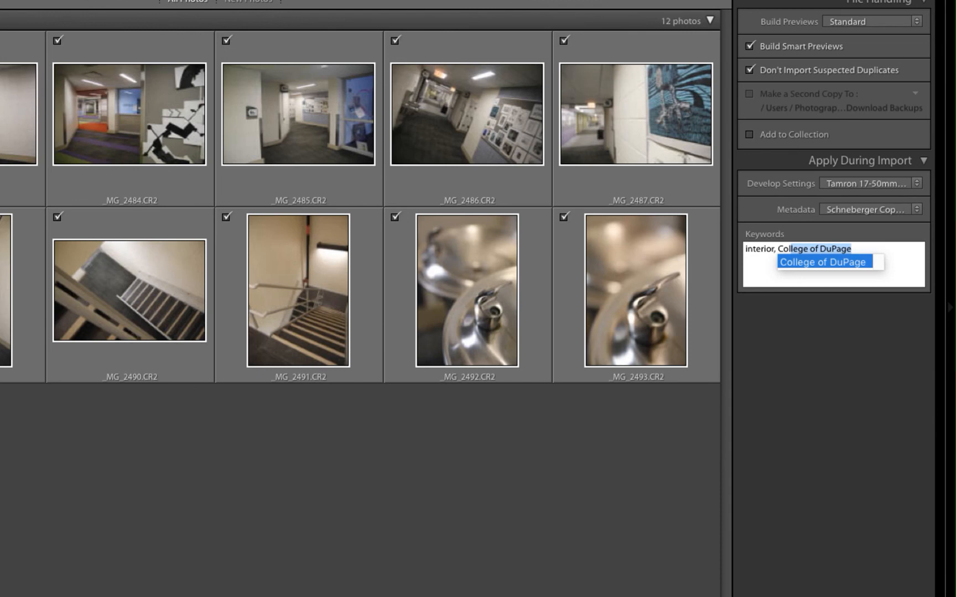
{"action": "key", "text": "Return"}
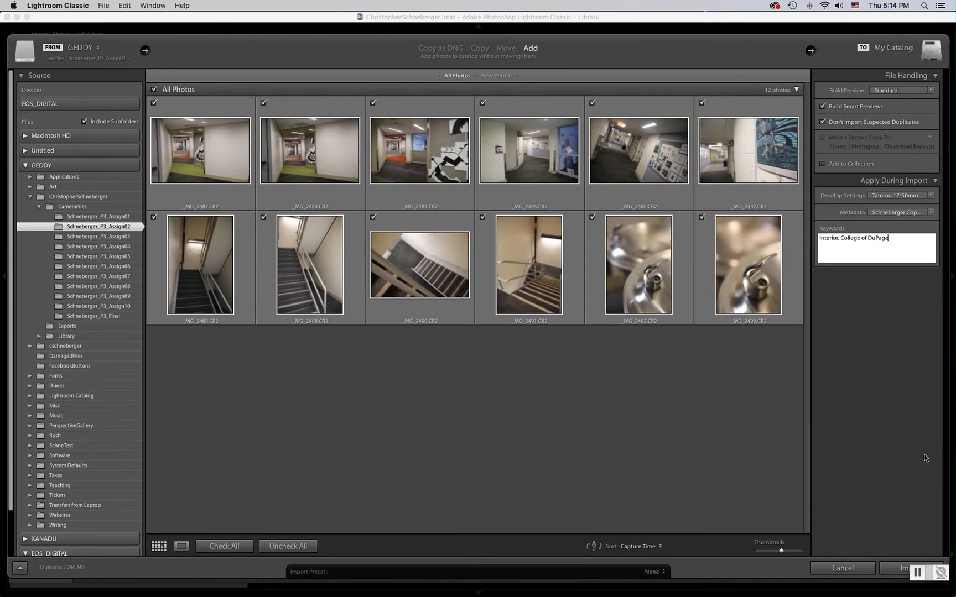
{"action": "left_click", "coordinate": [903, 573]}
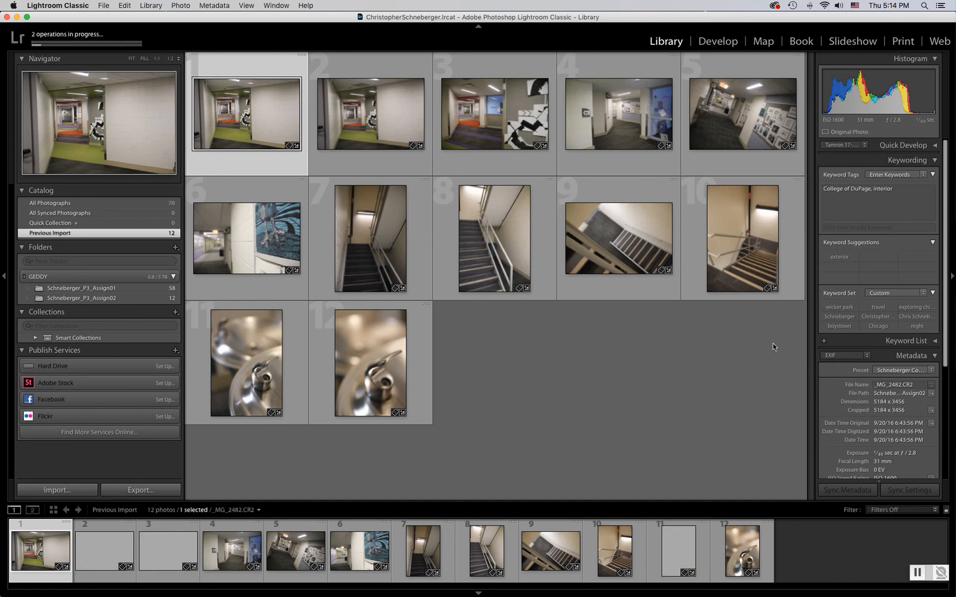
Browse All Photographs in the catalog around the point where the Assign01 photos end and the Assign02 photos begin.
{"action": "key", "text": "alt"}
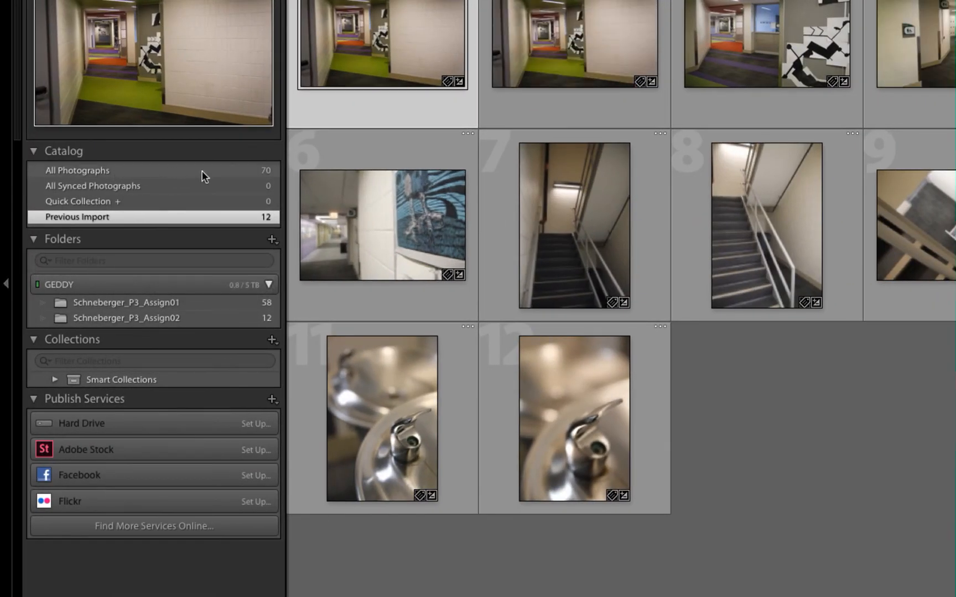
{"action": "left_click", "coordinate": [141, 172]}
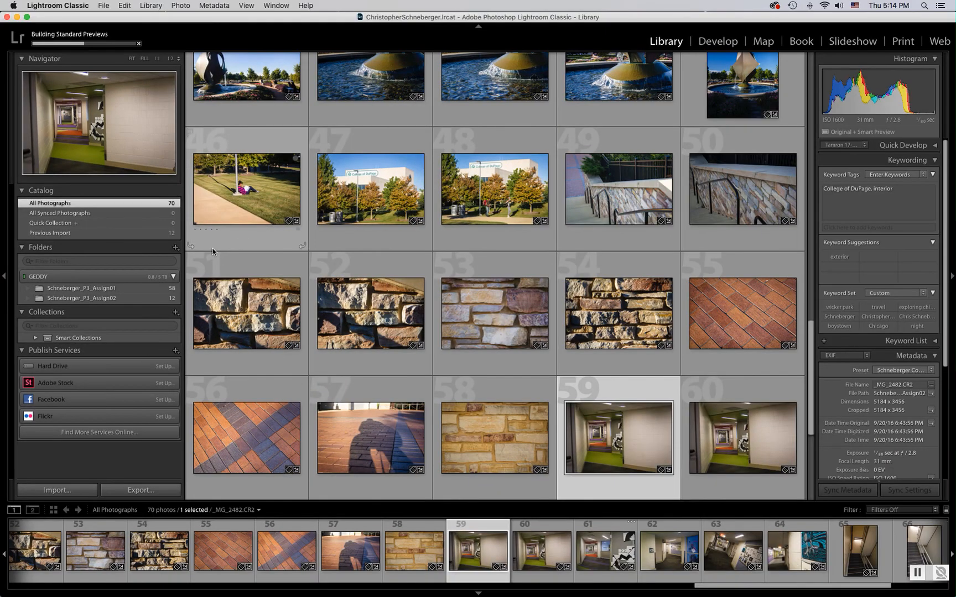
{"action": "scroll", "coordinate": [382, 320], "scroll_direction": "down", "scroll_amount": 5}
{"action": "scroll", "coordinate": [382, 321], "scroll_direction": "up", "scroll_amount": 2}
{"action": "scroll", "coordinate": [321, 315], "scroll_direction": "up", "scroll_amount": 3}
{"action": "scroll", "coordinate": [321, 315], "scroll_direction": "down", "scroll_amount": 4}
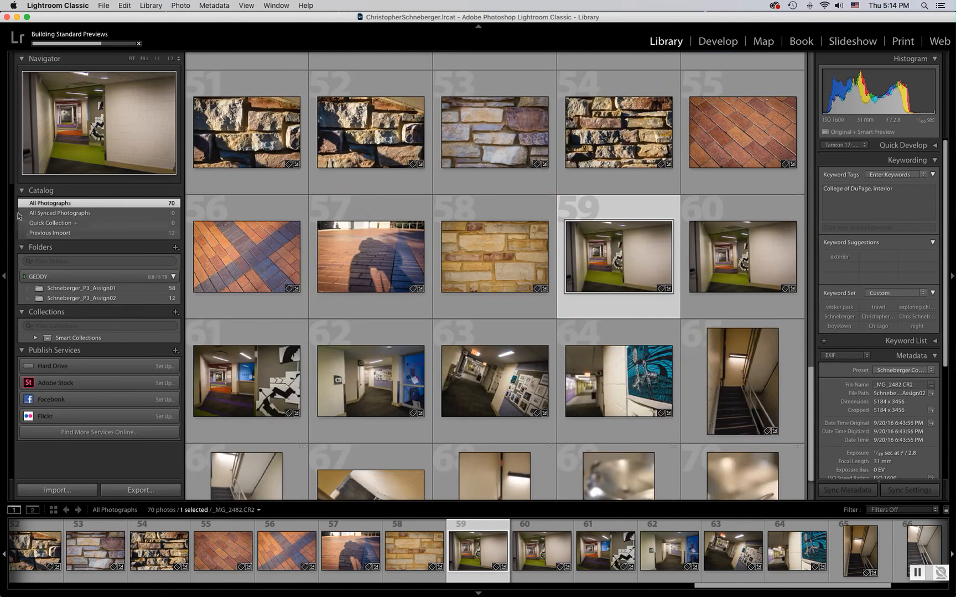
View the Previous Import and compare the contents of the Assign01 and Assign02 folders.
{"action": "left_click", "coordinate": [60, 233]}
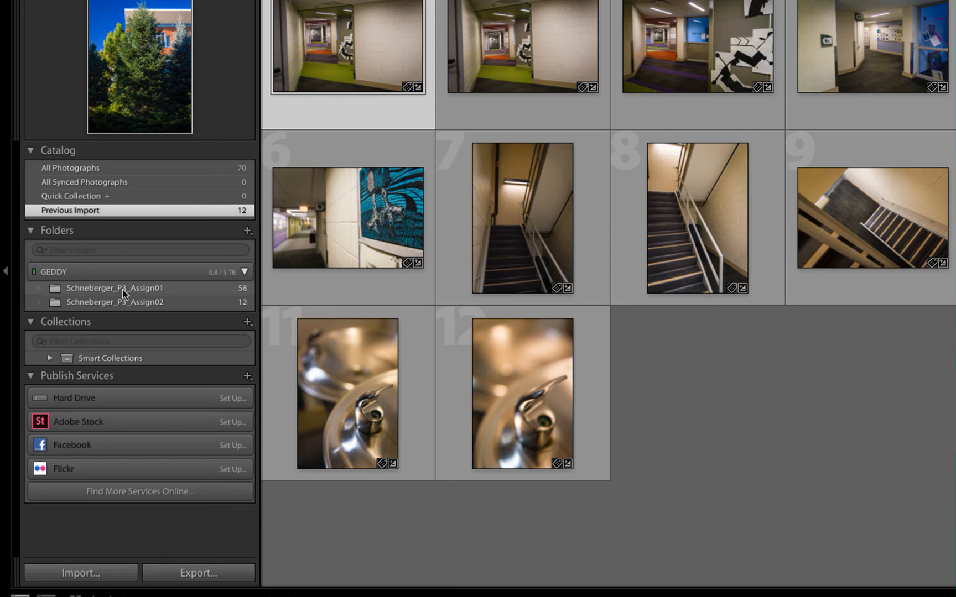
{"action": "left_click", "coordinate": [125, 288]}
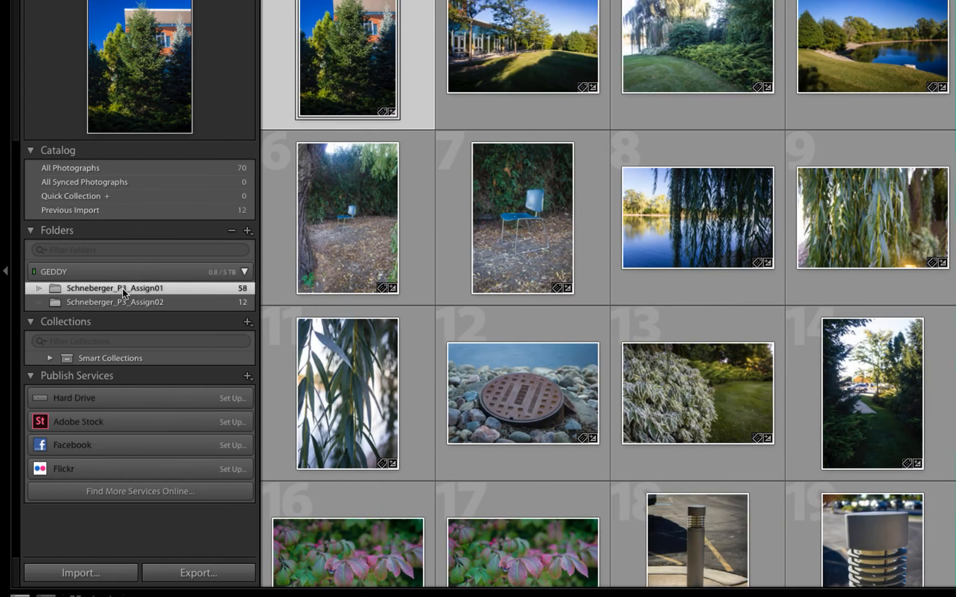
{"action": "left_click", "coordinate": [120, 303]}
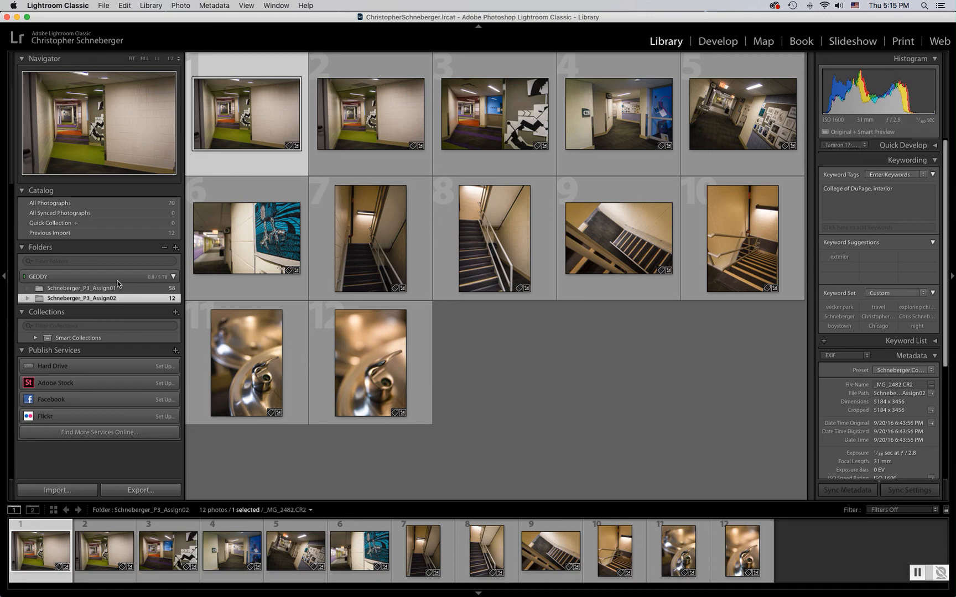
{"action": "left_click", "coordinate": [89, 288]}
{"action": "left_click", "coordinate": [90, 299]}
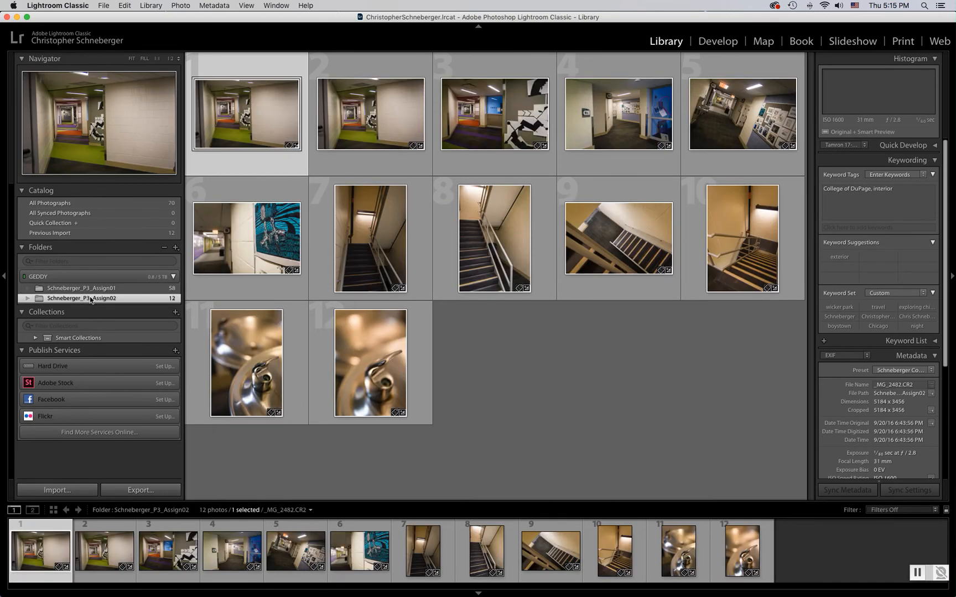